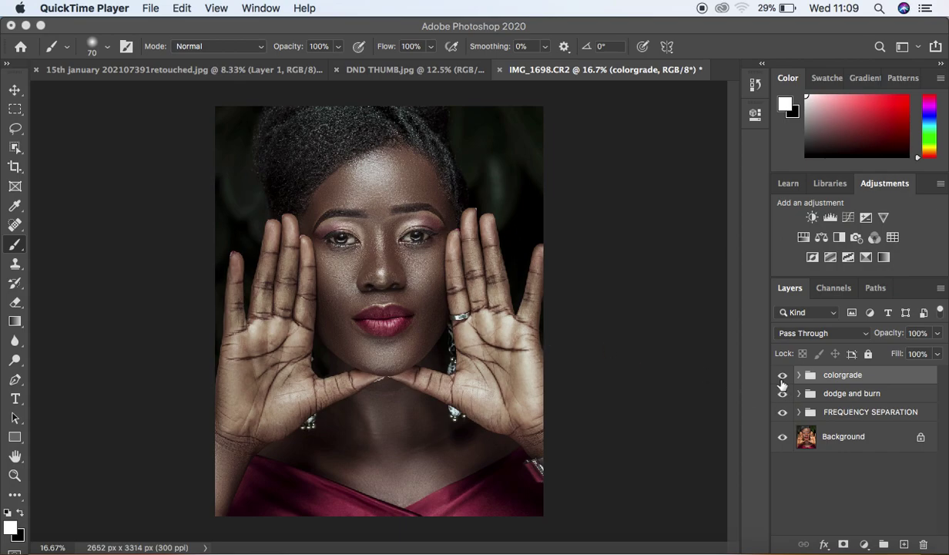
Step: Toggle the colorgrade group's visibility to compare the portrait with and without the colour grading
{"action": "left_click", "coordinate": [782, 376]}
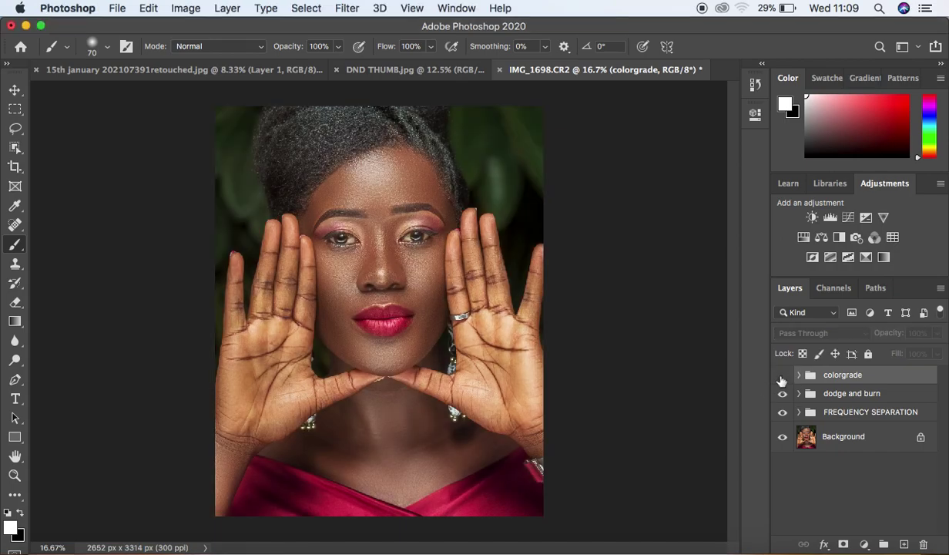
{"action": "left_click", "coordinate": [782, 376]}
{"action": "left_click", "coordinate": [782, 377]}
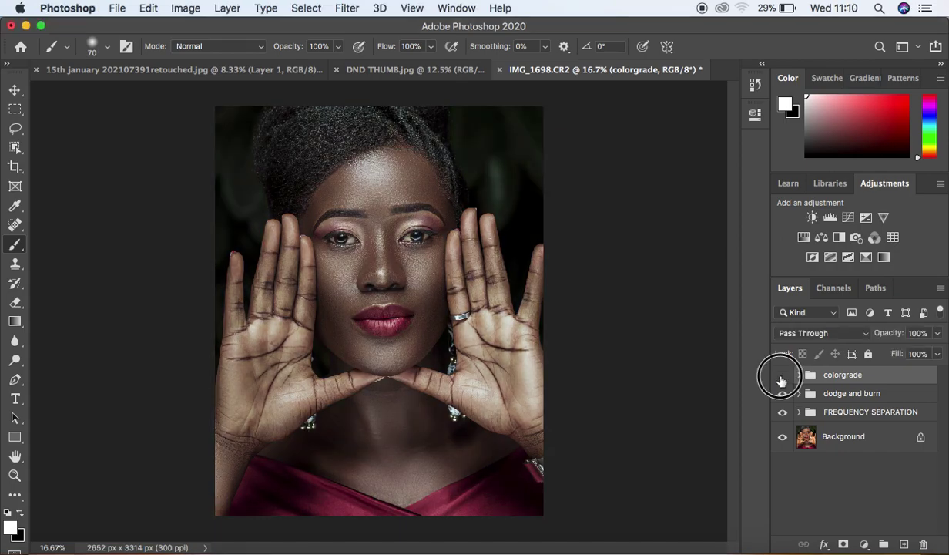
{"action": "left_click", "coordinate": [783, 377]}
{"action": "left_click", "coordinate": [782, 376]}
{"action": "left_click", "coordinate": [782, 376]}
{"action": "left_click", "coordinate": [783, 377]}
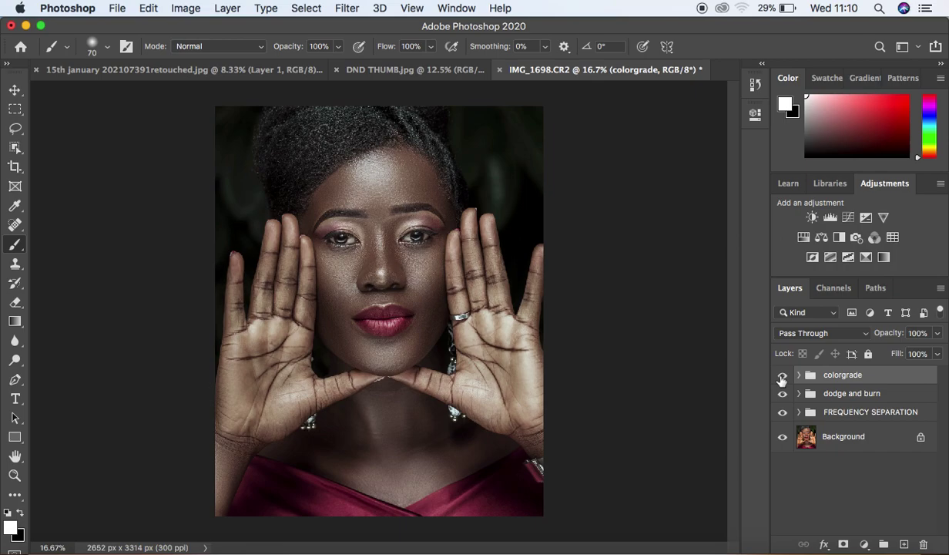
Step: Hide the colorgrade and dodge and burn groups, and compare the portrait with and without the FREQUENCY SEPARATION group
{"action": "left_click", "coordinate": [782, 375]}
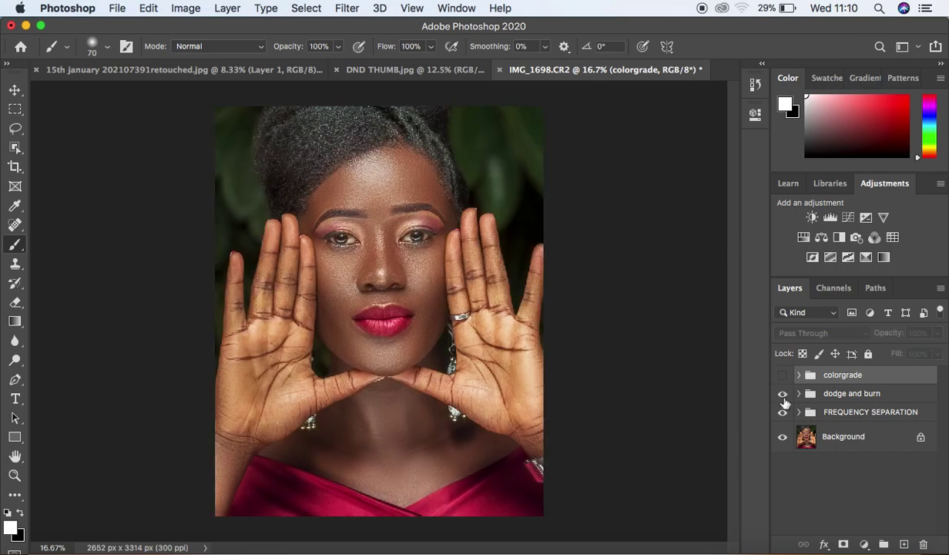
{"action": "left_click", "coordinate": [783, 394]}
{"action": "left_click", "coordinate": [782, 412]}
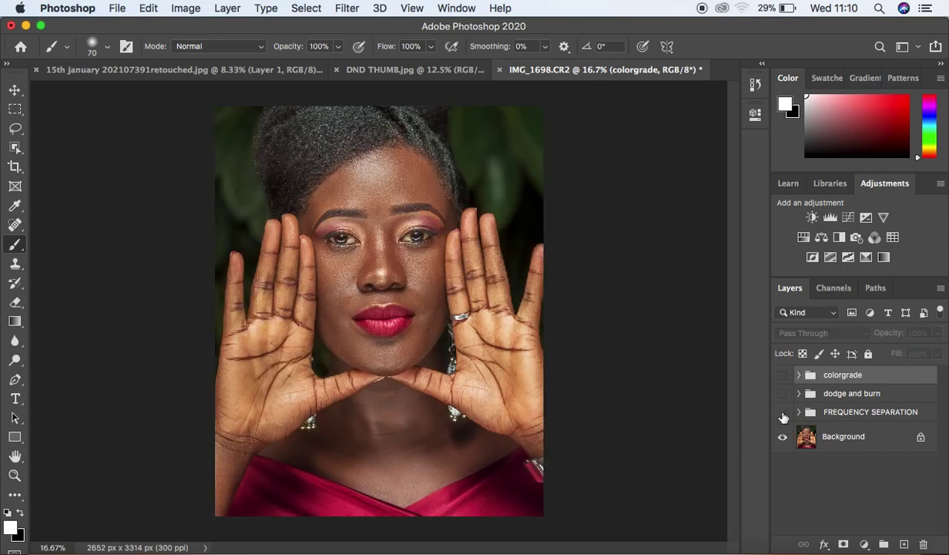
{"action": "left_click", "coordinate": [782, 412]}
{"action": "left_click", "coordinate": [782, 414]}
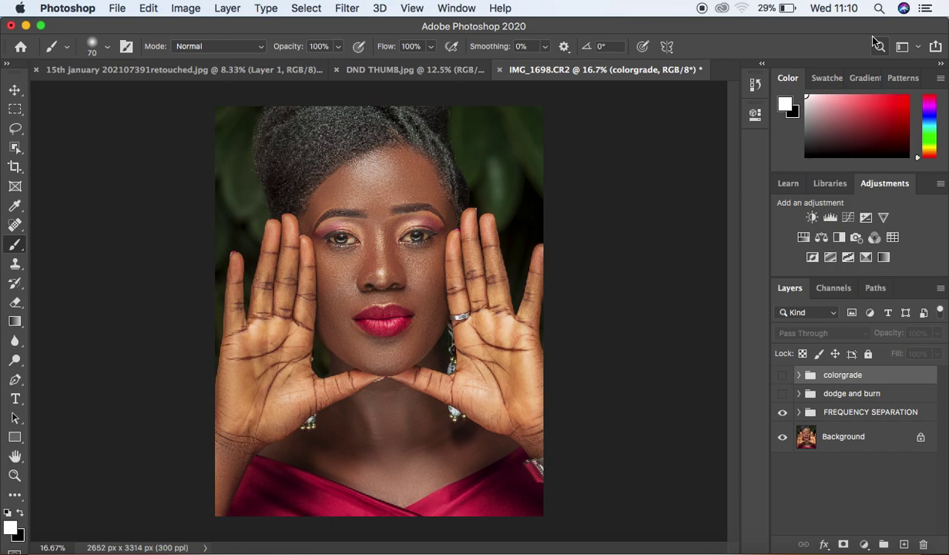
Step: Toggle the dodge and burn group's visibility to compare its effect on the portrait, leaving it shown
{"action": "right_click", "coordinate": [787, 397]}
{"action": "left_click", "coordinate": [776, 398]}
{"action": "left_click", "coordinate": [778, 400]}
{"action": "left_click", "coordinate": [778, 400]}
{"action": "left_click", "coordinate": [778, 400]}
{"action": "left_click", "coordinate": [778, 401]}
{"action": "left_click", "coordinate": [778, 401]}
{"action": "left_click", "coordinate": [778, 401]}
{"action": "left_click", "coordinate": [778, 400]}
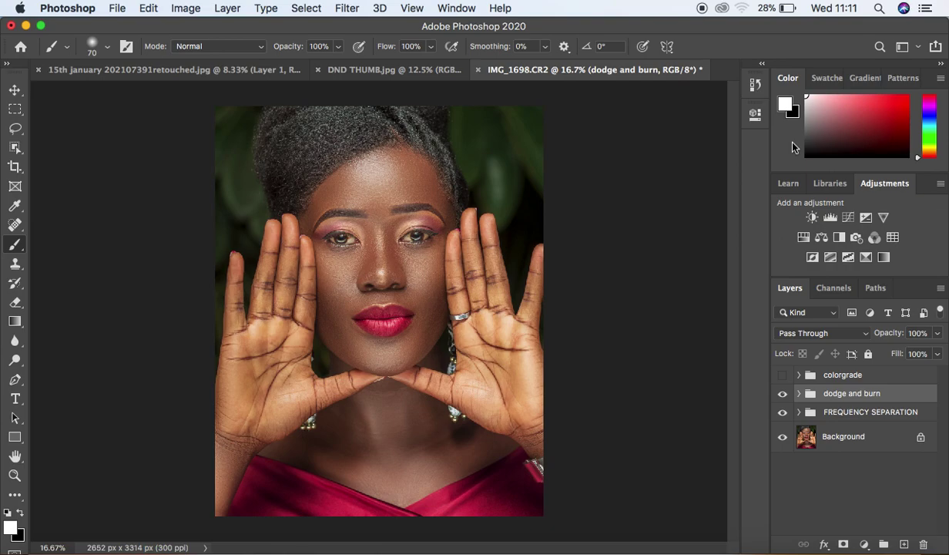
{"action": "left_click", "coordinate": [782, 394]}
{"action": "left_click", "coordinate": [782, 394]}
{"action": "left_click", "coordinate": [782, 394]}
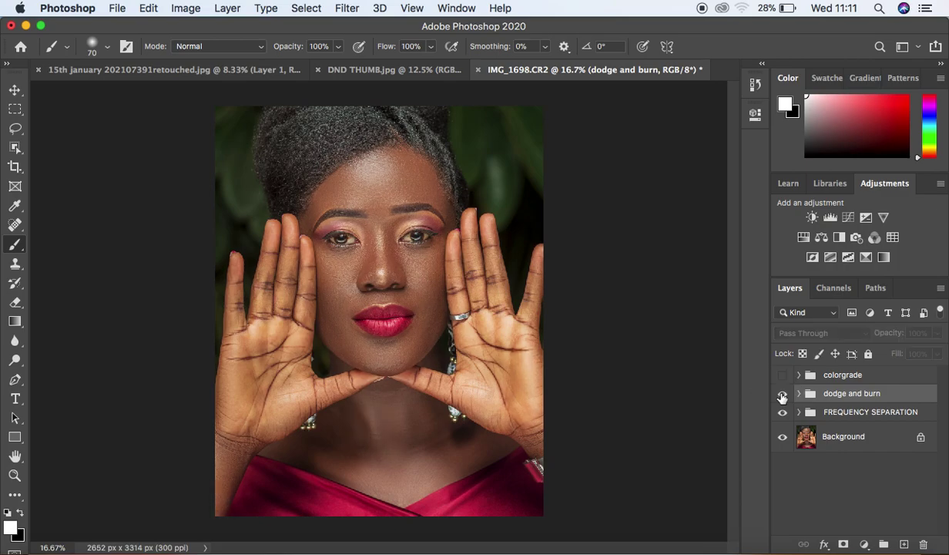
{"action": "left_click", "coordinate": [782, 394]}
{"action": "left_click", "coordinate": [782, 395]}
{"action": "left_click", "coordinate": [783, 394]}
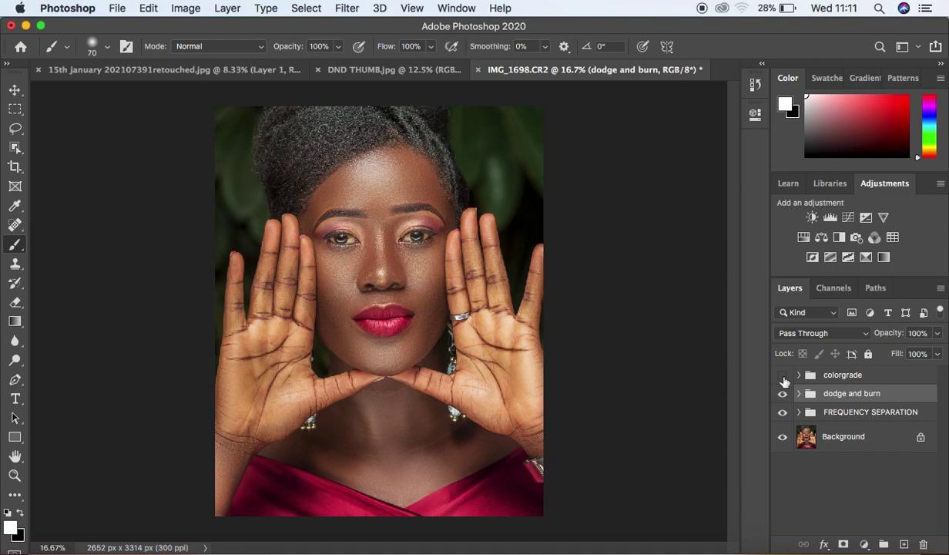
Step: Toggle the colorgrade group to compare its effect over the dodged and burned portrait, leaving it shown
{"action": "left_click", "coordinate": [783, 376]}
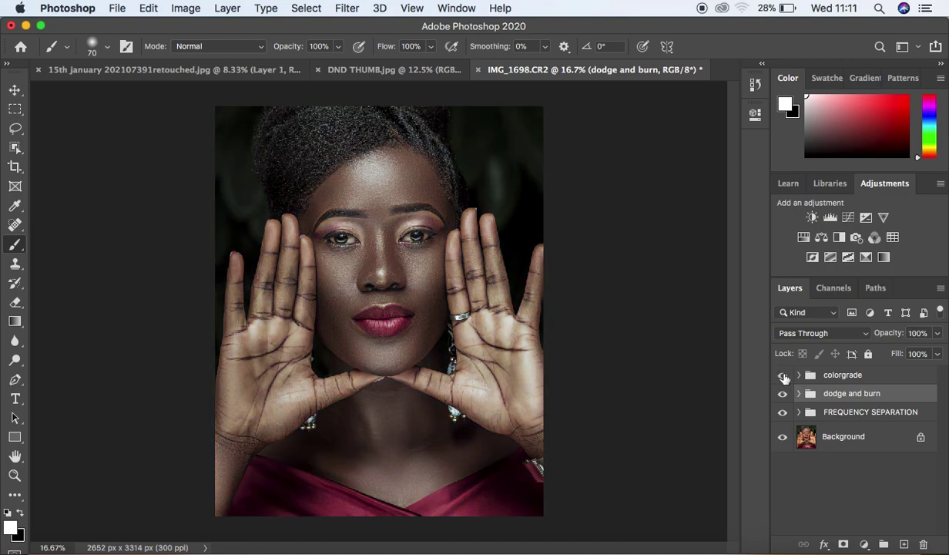
{"action": "left_click", "coordinate": [783, 376]}
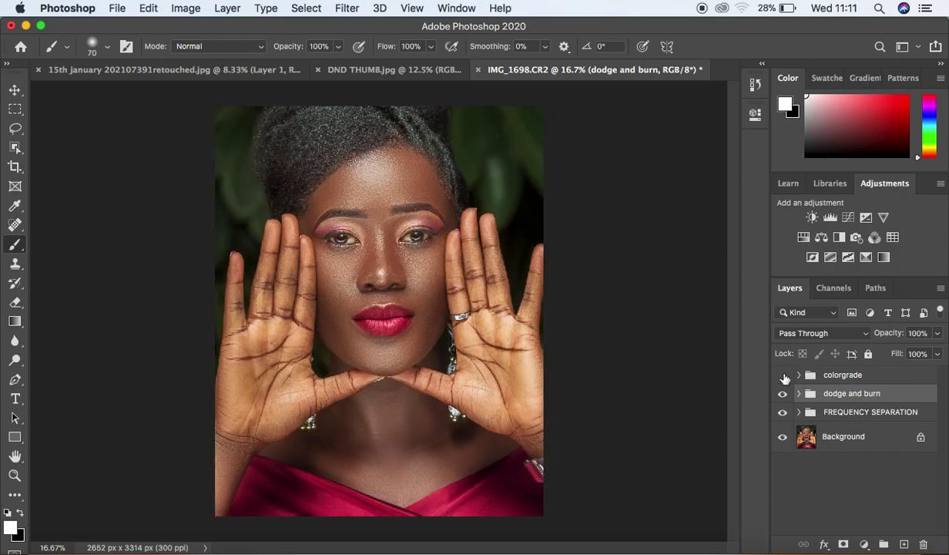
{"action": "left_click", "coordinate": [783, 376]}
{"action": "left_click", "coordinate": [783, 376]}
{"action": "left_click", "coordinate": [783, 376]}
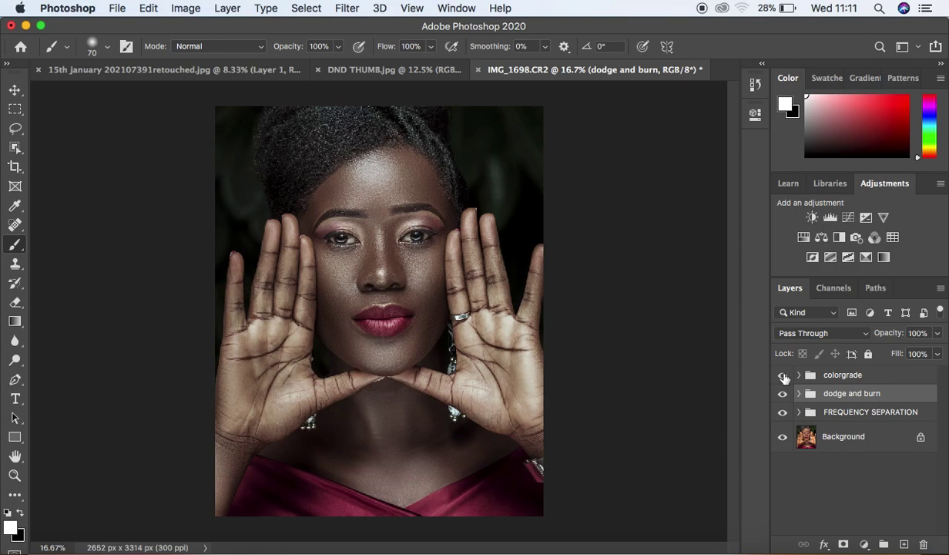
Step: Delete the colorgrade group from the layer stack
{"action": "left_click", "coordinate": [884, 378]}
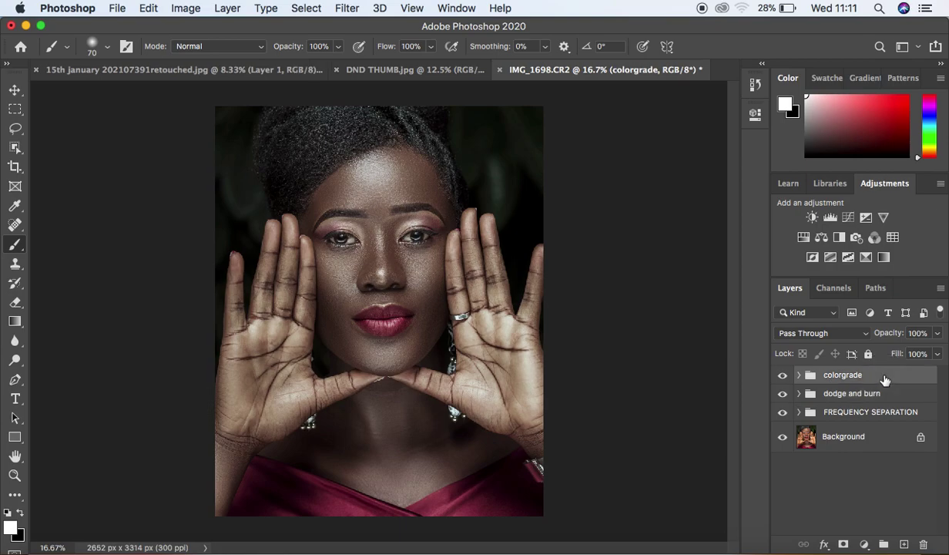
{"action": "key", "text": "Delete"}
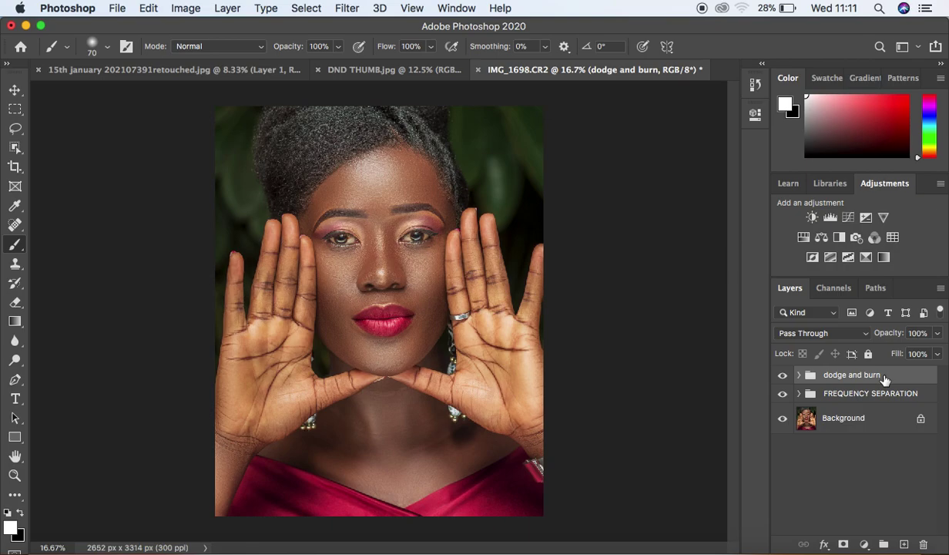
Step: Add a Black & White adjustment layer above the dodge and burn group and set its blend mode to Multiply
{"action": "left_click", "coordinate": [865, 544]}
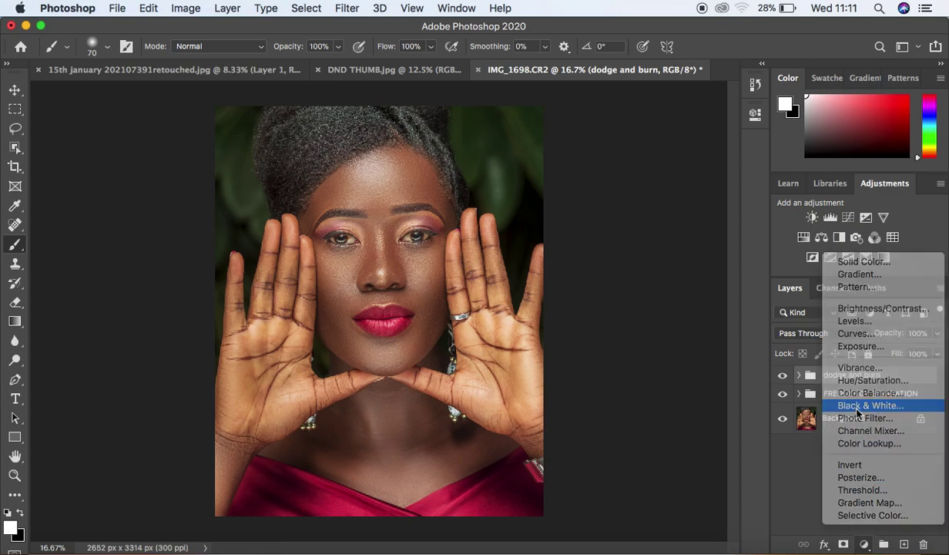
{"action": "left_click", "coordinate": [857, 411]}
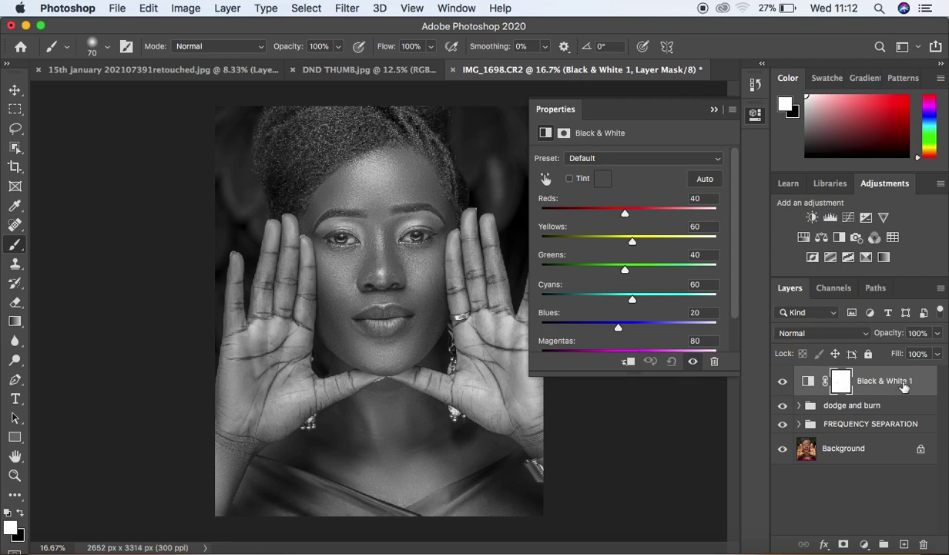
{"action": "left_click", "coordinate": [792, 333]}
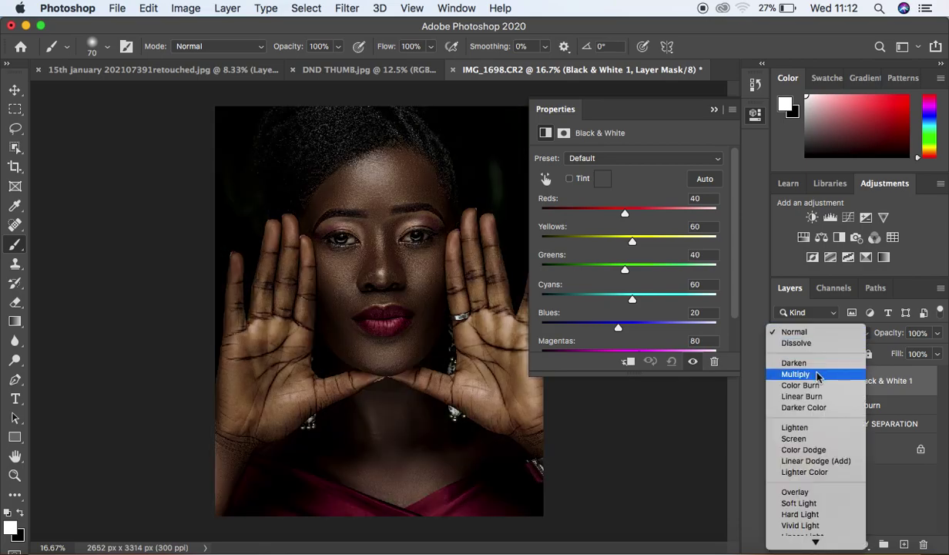
{"action": "left_click", "coordinate": [816, 374]}
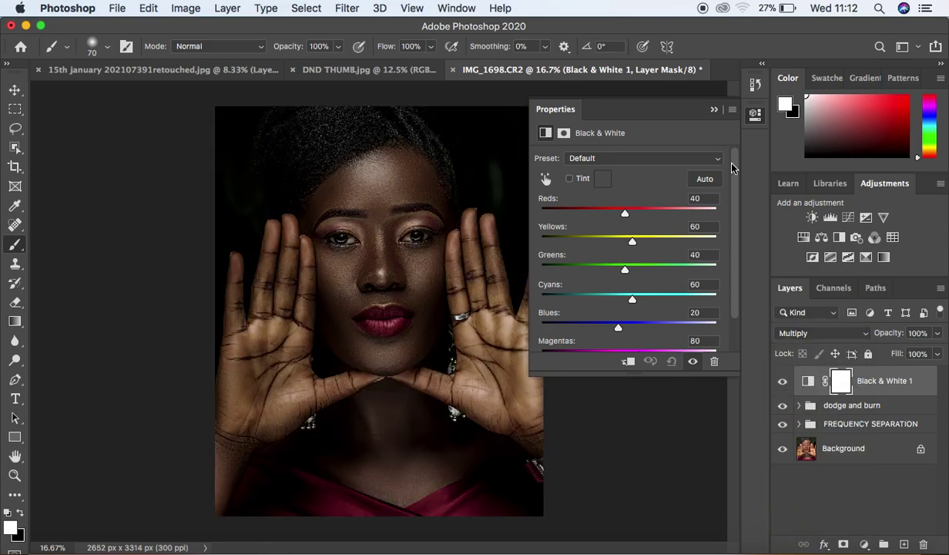
{"action": "left_click", "coordinate": [712, 109]}
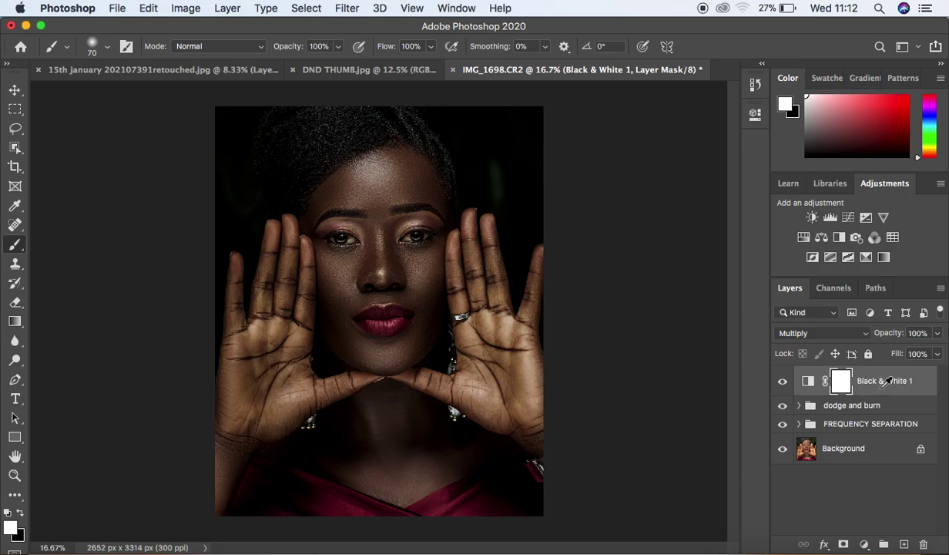
Step: Lower the opacity of the Multiply Black & White layer to 48%
{"action": "left_click", "coordinate": [847, 372]}
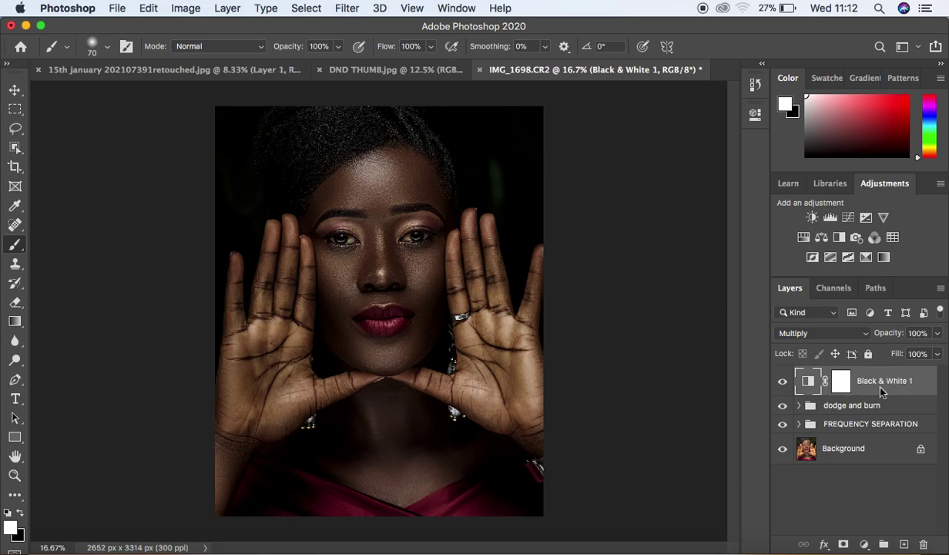
{"action": "left_click", "coordinate": [939, 332]}
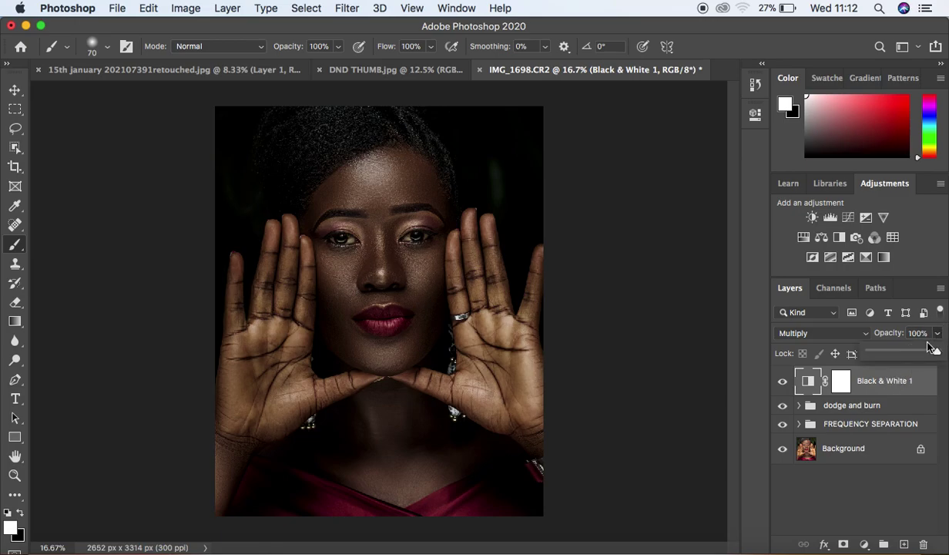
{"action": "left_click", "coordinate": [917, 352]}
{"action": "left_click_drag", "start_coordinate": [917, 353], "coordinate": [903, 354]}
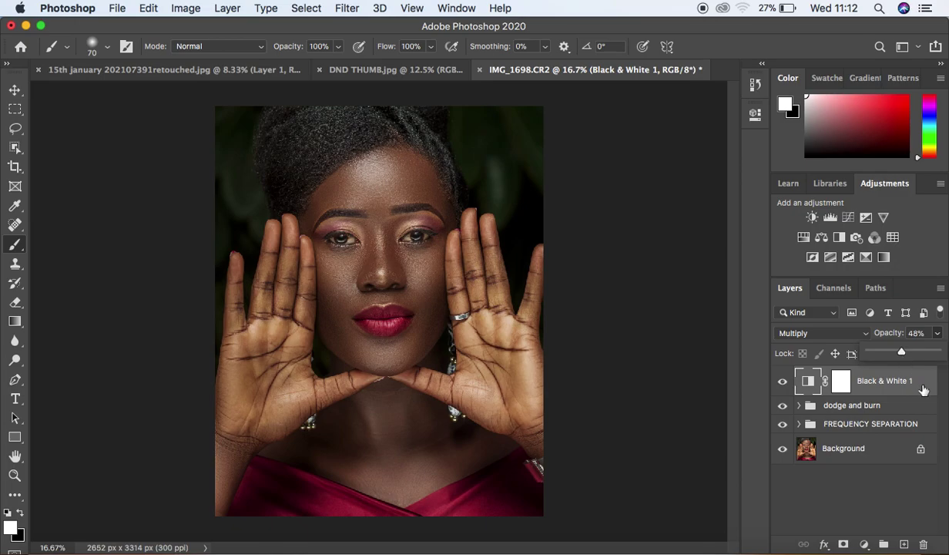
Step: Add a second Black & White adjustment layer in Normal mode and reduce its opacity to 23%
{"action": "left_click", "coordinate": [864, 544]}
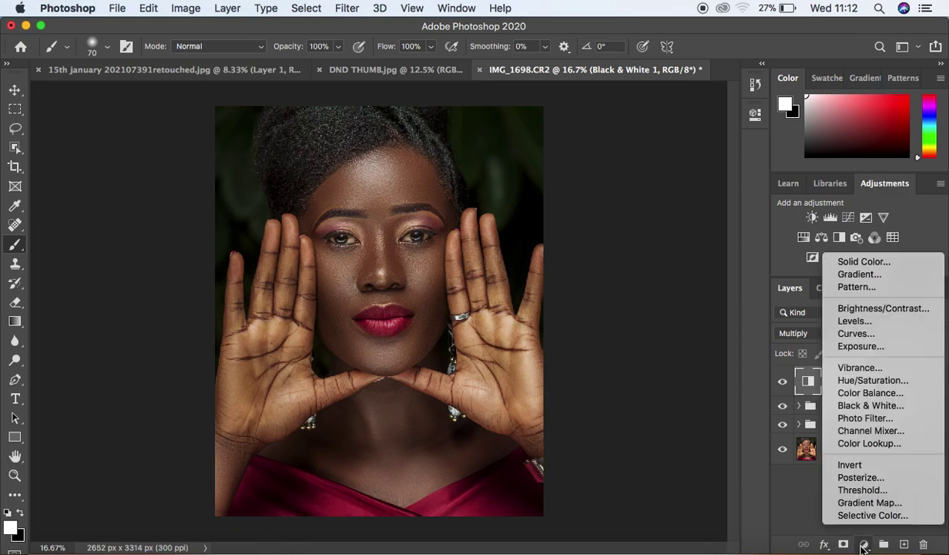
{"action": "left_click", "coordinate": [829, 405]}
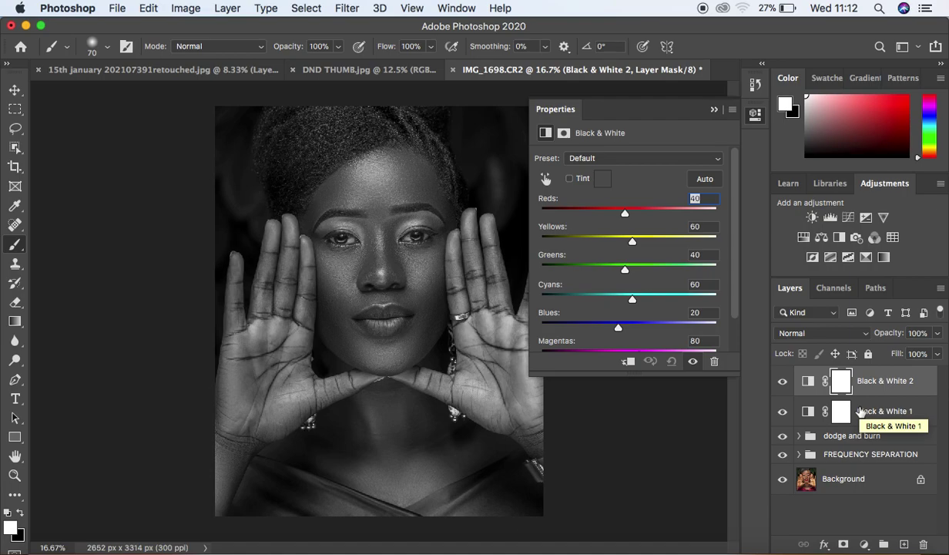
{"action": "left_click", "coordinate": [713, 110]}
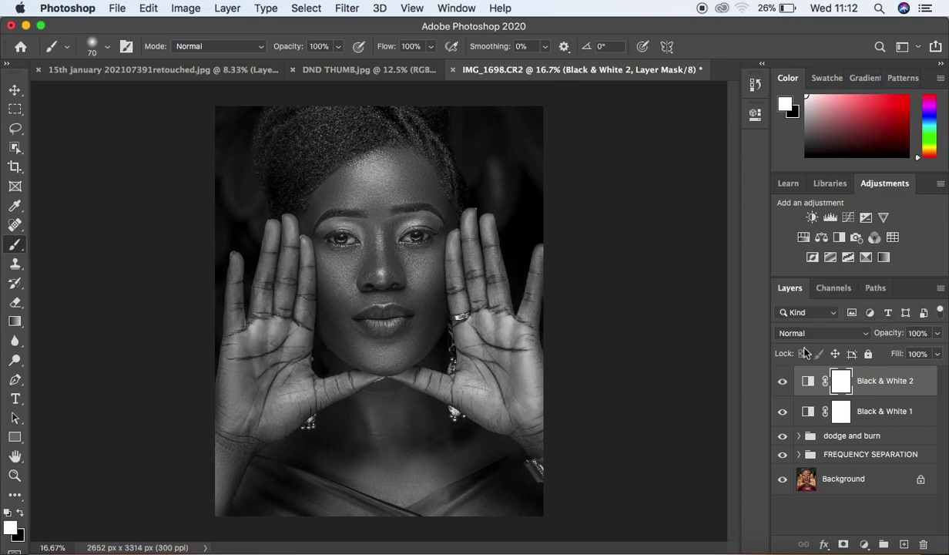
{"action": "left_click", "coordinate": [937, 333]}
{"action": "left_click_drag", "start_coordinate": [938, 351], "coordinate": [889, 356]}
{"action": "mouse_move", "coordinate": [890, 357]}
{"action": "left_mouse_down"}
{"action": "mouse_move", "coordinate": [855, 354]}
{"action": "mouse_move", "coordinate": [885, 356]}
{"action": "left_mouse_up"}
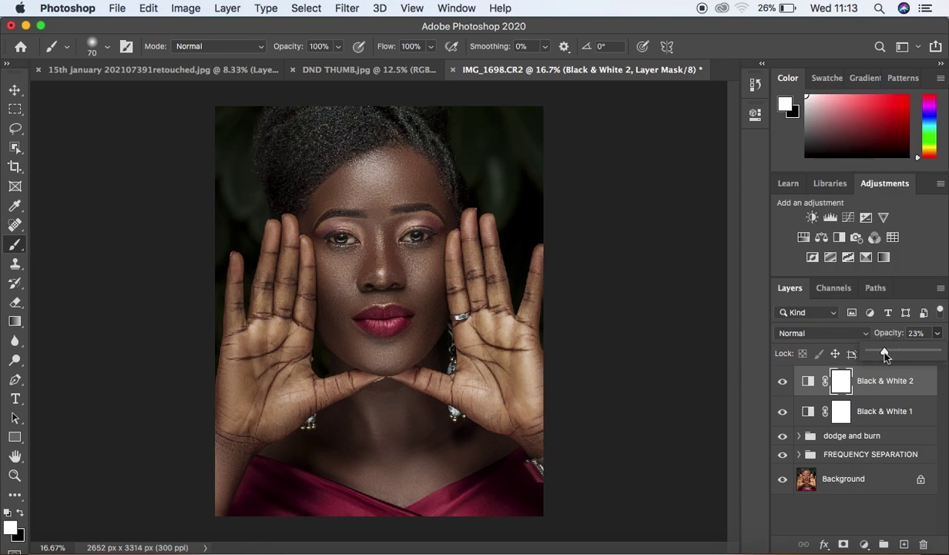
Step: Add a third Black & White adjustment layer with Overlay blending and 38% opacity
{"action": "left_click", "coordinate": [865, 544]}
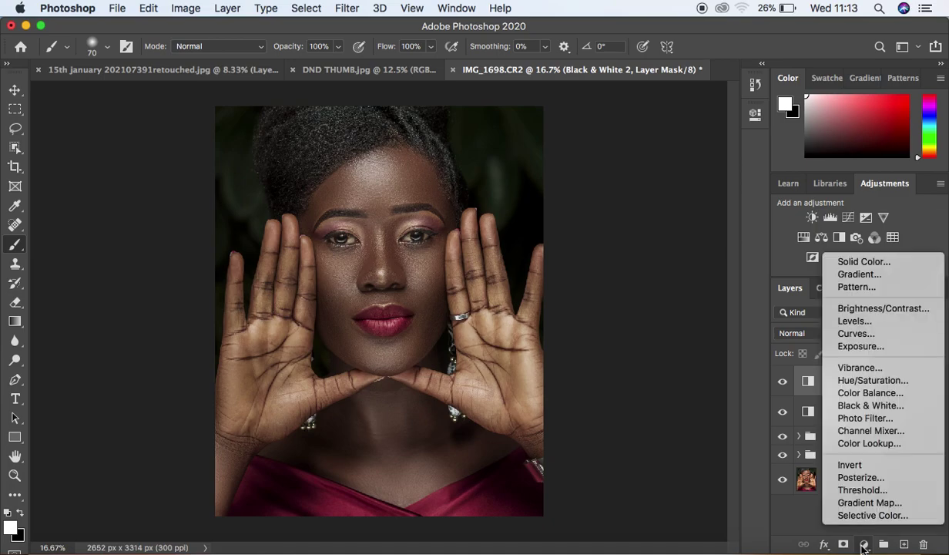
{"action": "left_click", "coordinate": [855, 411]}
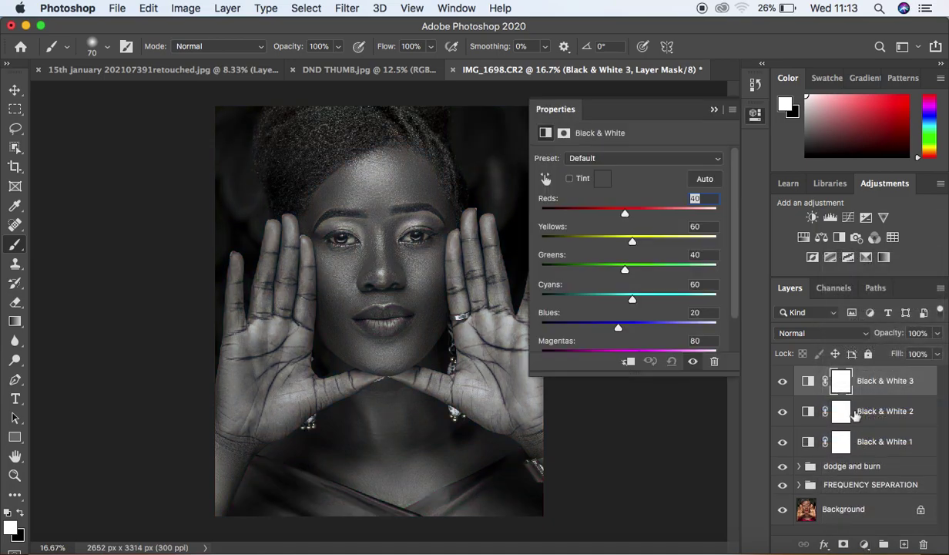
{"action": "left_click", "coordinate": [808, 334]}
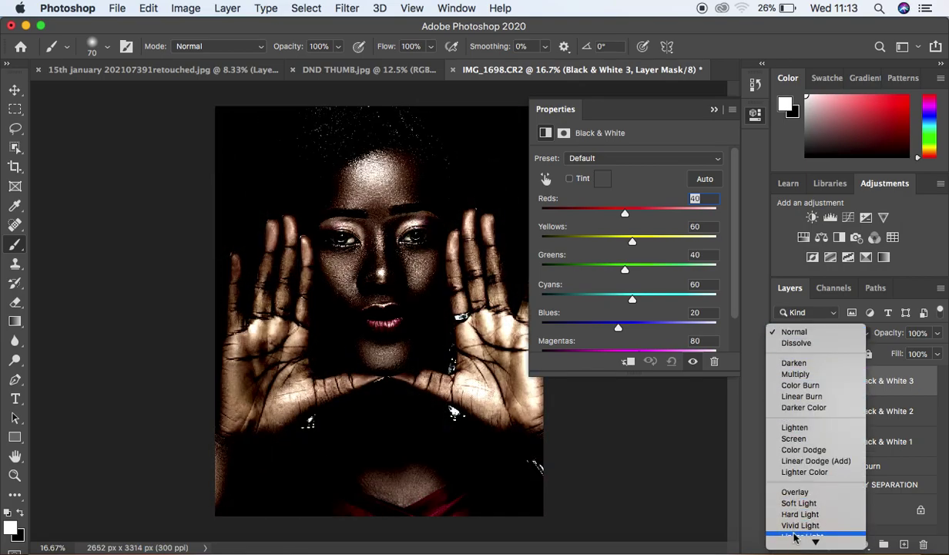
{"action": "left_click", "coordinate": [793, 491]}
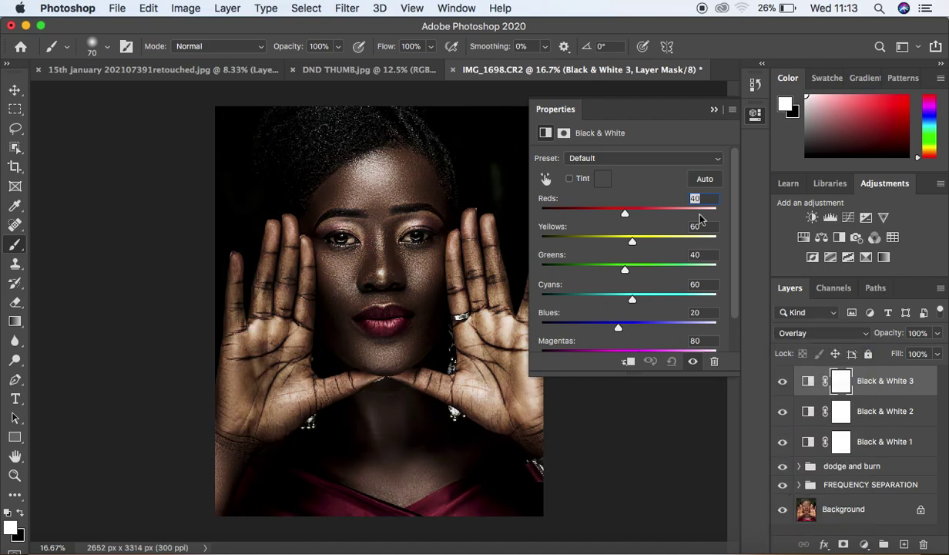
{"action": "left_click", "coordinate": [715, 109]}
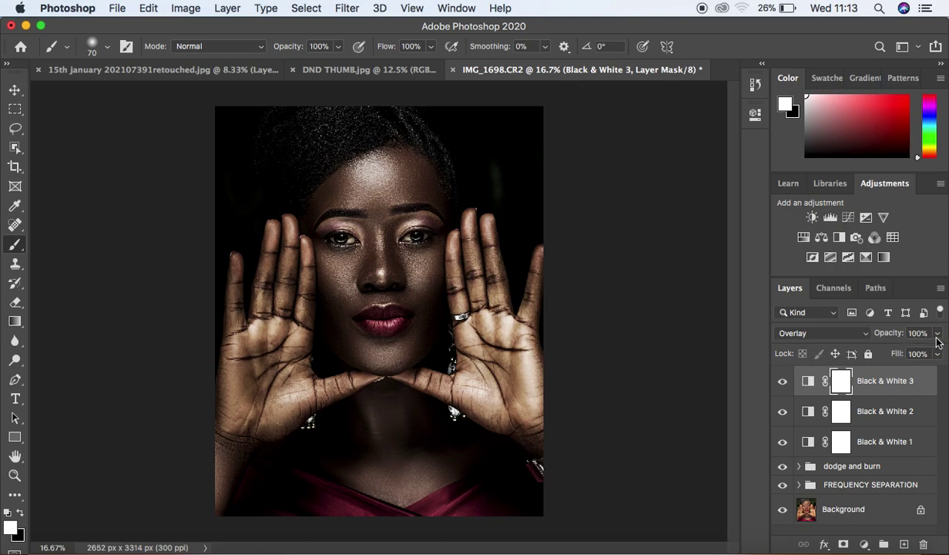
{"action": "left_click_drag", "start_coordinate": [938, 339], "coordinate": [896, 354]}
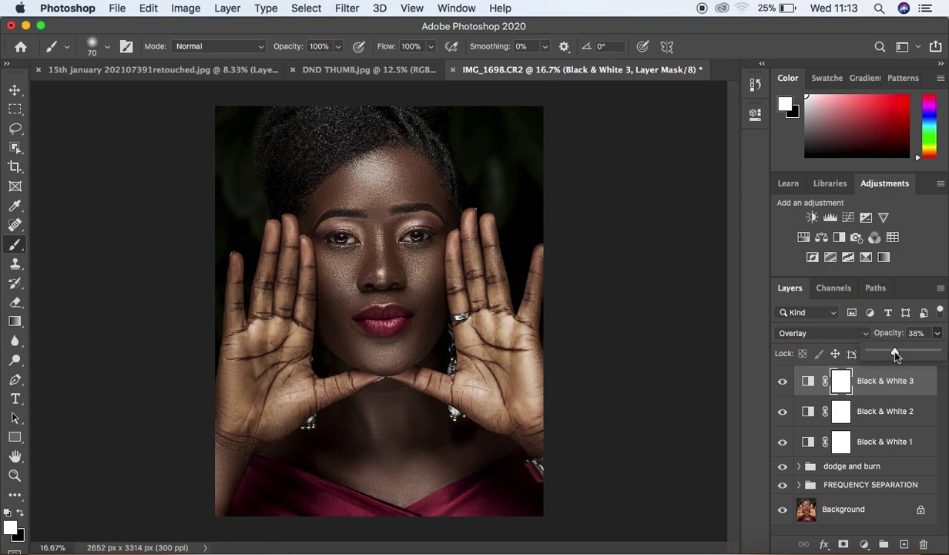
Step: Add a Hue/Saturation adjustment layer at the top of the stack and slightly lower its Master saturation
{"action": "left_click", "coordinate": [865, 545]}
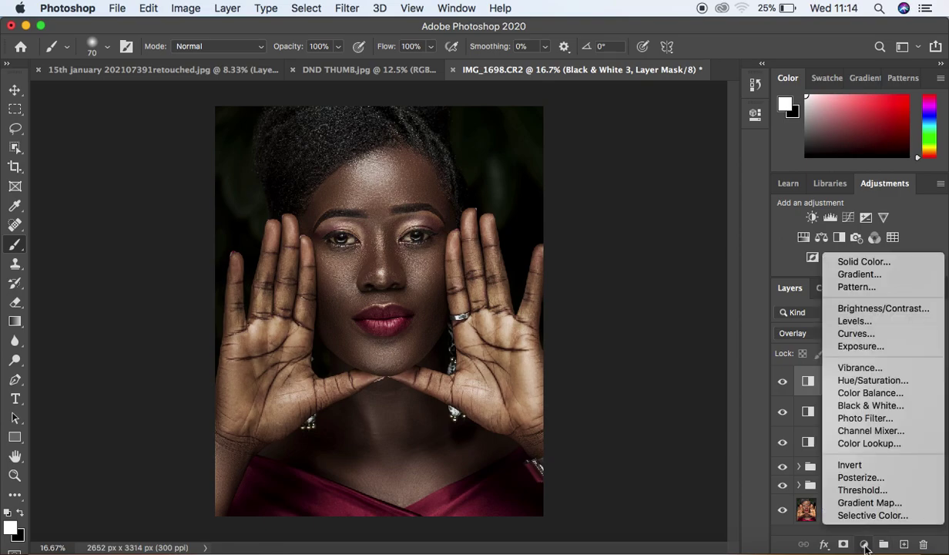
{"action": "left_click", "coordinate": [859, 380]}
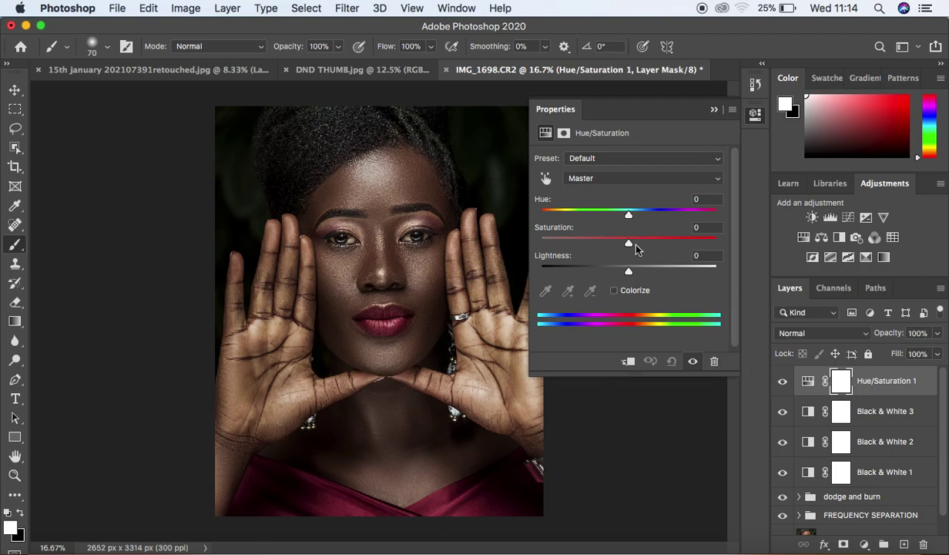
{"action": "left_click_drag", "start_coordinate": [630, 244], "coordinate": [622, 245]}
Step: Lower the Hue/Saturation layer's Reds saturation to -11 and its Yellows saturation to -24
{"action": "left_click", "coordinate": [598, 179]}
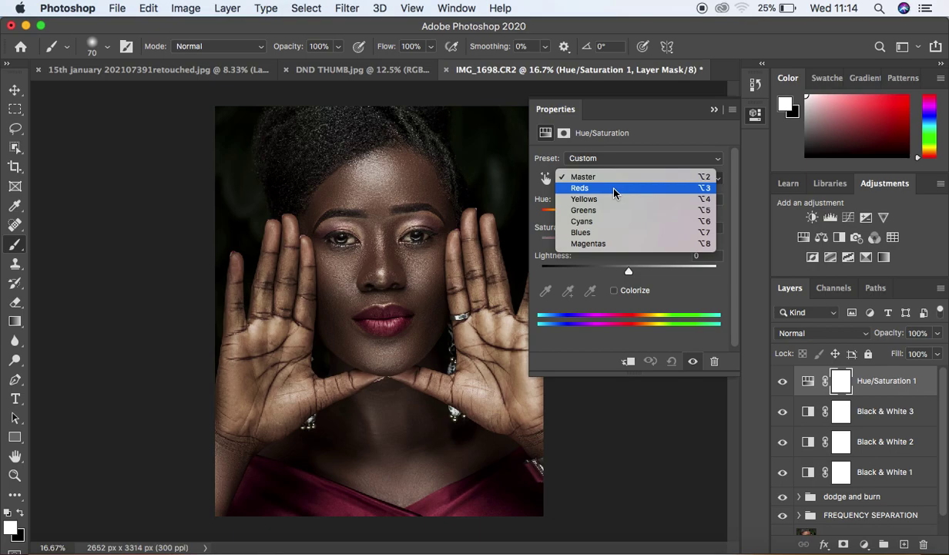
{"action": "left_click", "coordinate": [613, 191]}
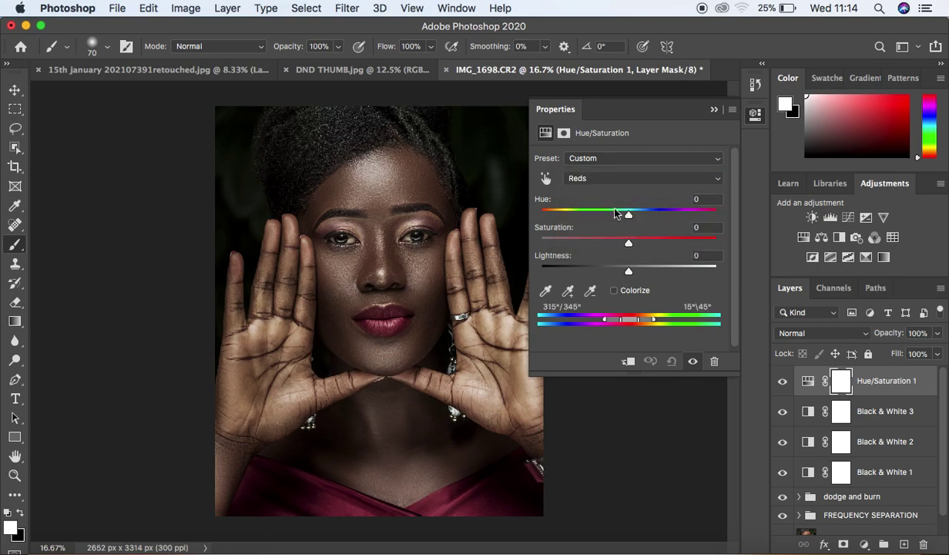
{"action": "left_click_drag", "start_coordinate": [628, 245], "coordinate": [620, 245]}
{"action": "left_click", "coordinate": [585, 178]}
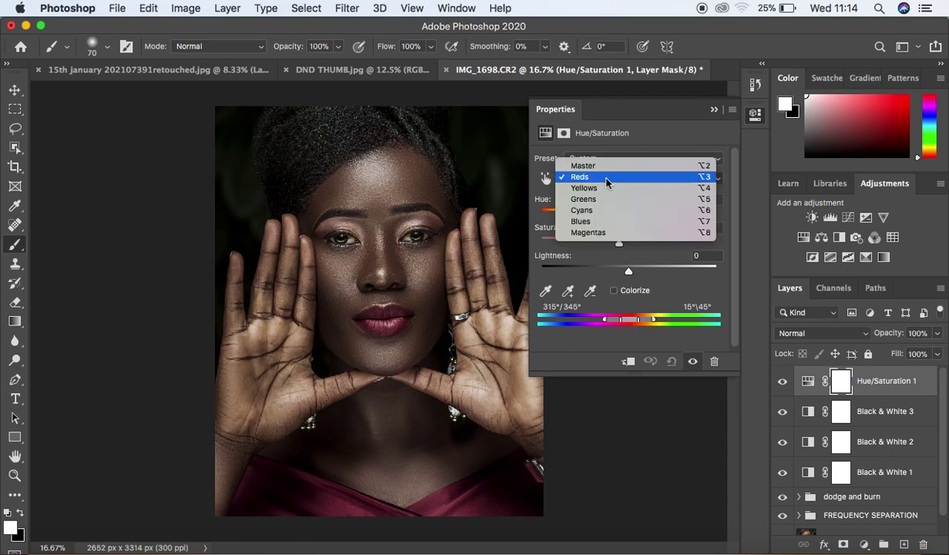
{"action": "left_click", "coordinate": [606, 188]}
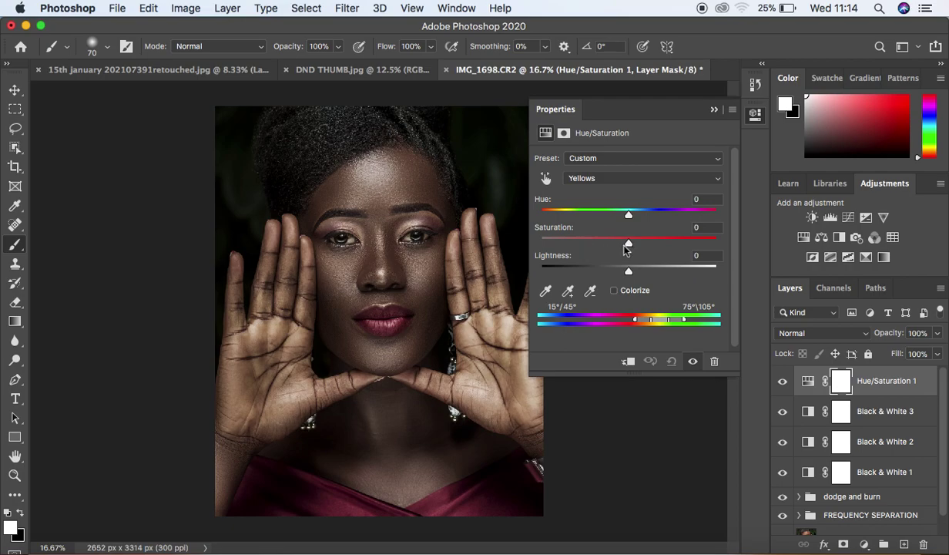
{"action": "left_click_drag", "start_coordinate": [628, 245], "coordinate": [609, 245]}
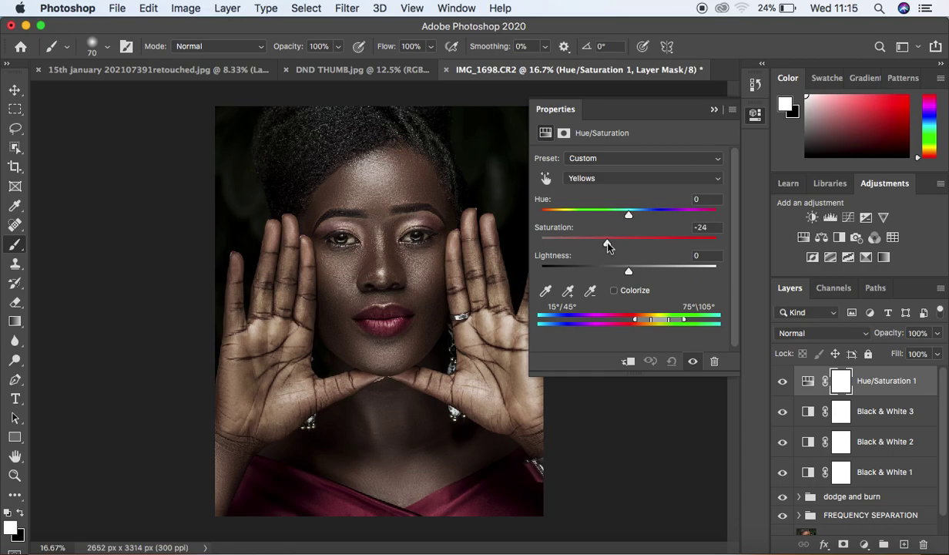
Step: Fine-tune the Reds hue of the Hue/Saturation layer, and compare the portrait with and without that layer
{"action": "left_click", "coordinate": [591, 179]}
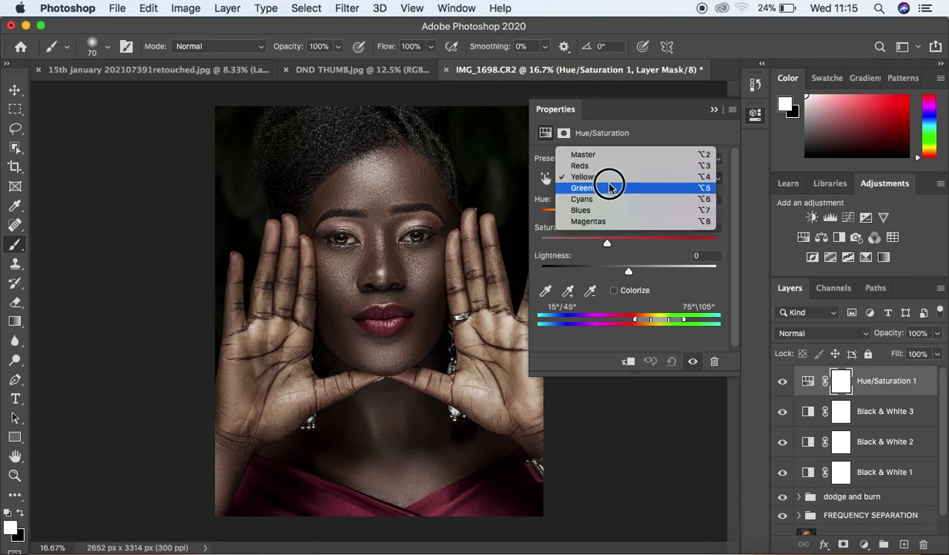
{"action": "left_click", "coordinate": [603, 167]}
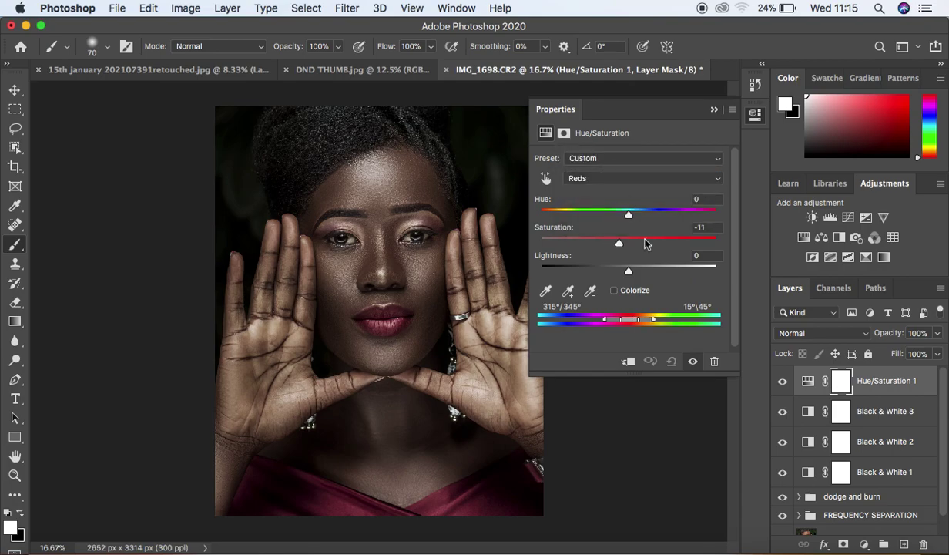
{"action": "left_click_drag", "start_coordinate": [629, 215], "coordinate": [630, 220]}
{"action": "left_click", "coordinate": [688, 106]}
{"action": "left_click", "coordinate": [781, 382]}
{"action": "left_click", "coordinate": [782, 381]}
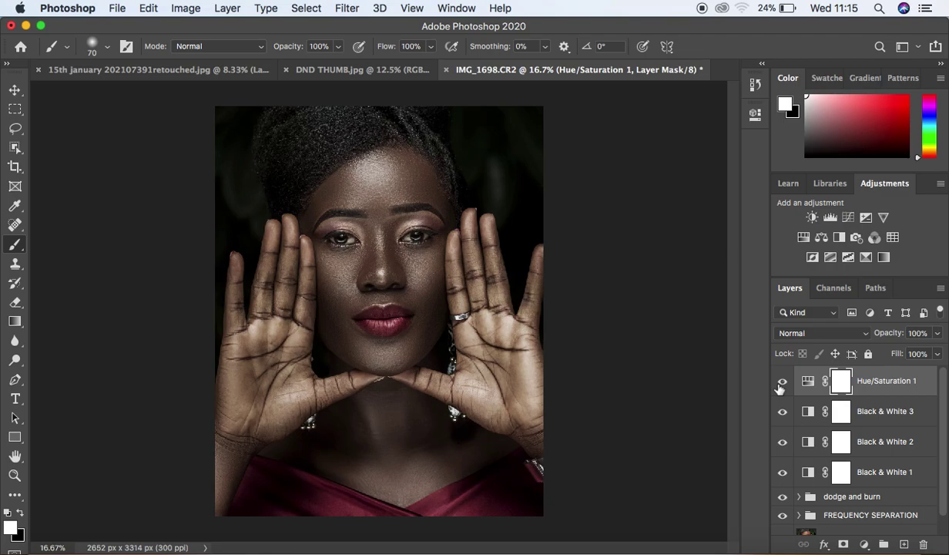
Step: Add a Photo Filter adjustment layer with Cooling Filter (82) and reduce the layer's opacity to 24%
{"action": "left_click", "coordinate": [865, 544]}
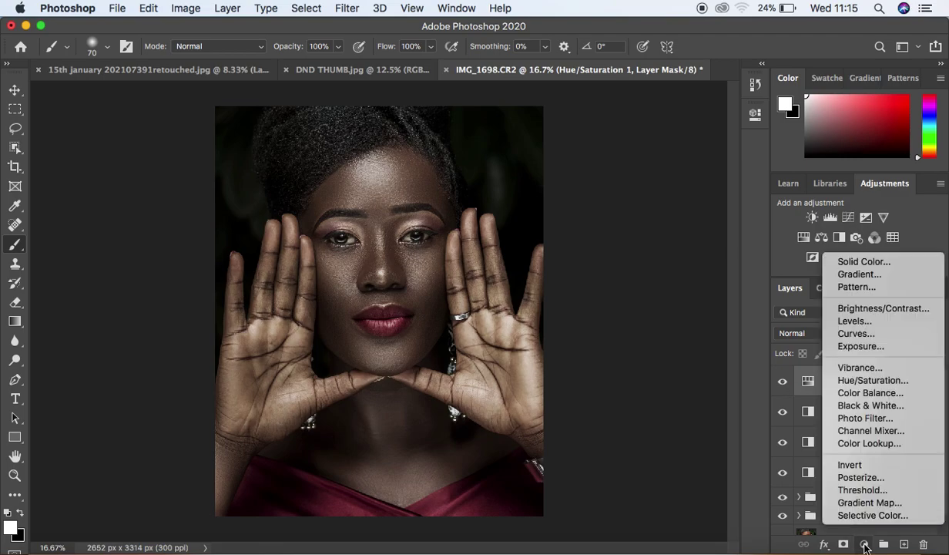
{"action": "left_click", "coordinate": [858, 420]}
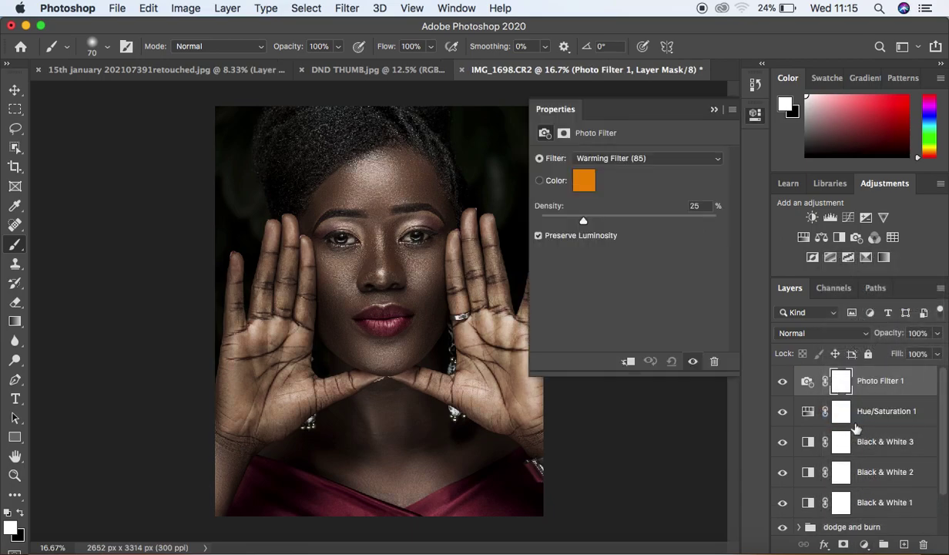
{"action": "left_click", "coordinate": [621, 159]}
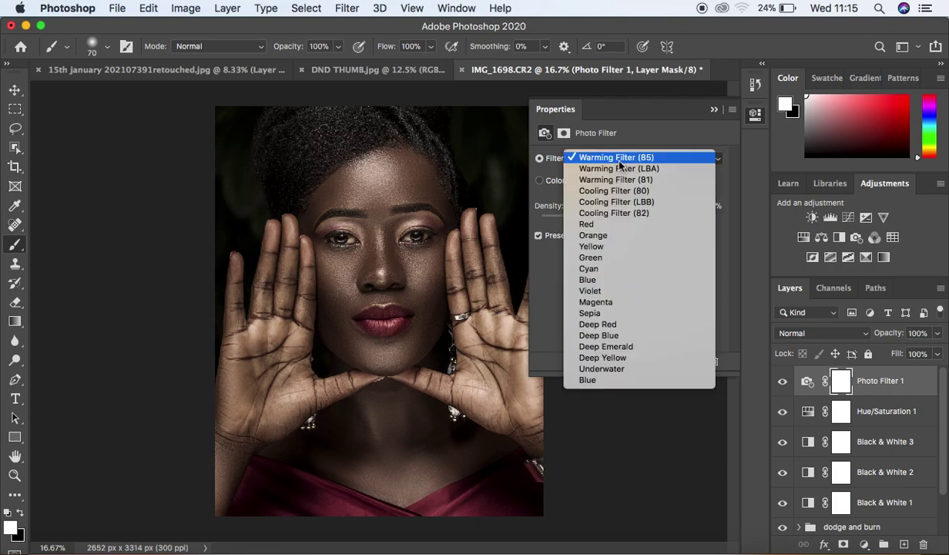
{"action": "left_click", "coordinate": [624, 214]}
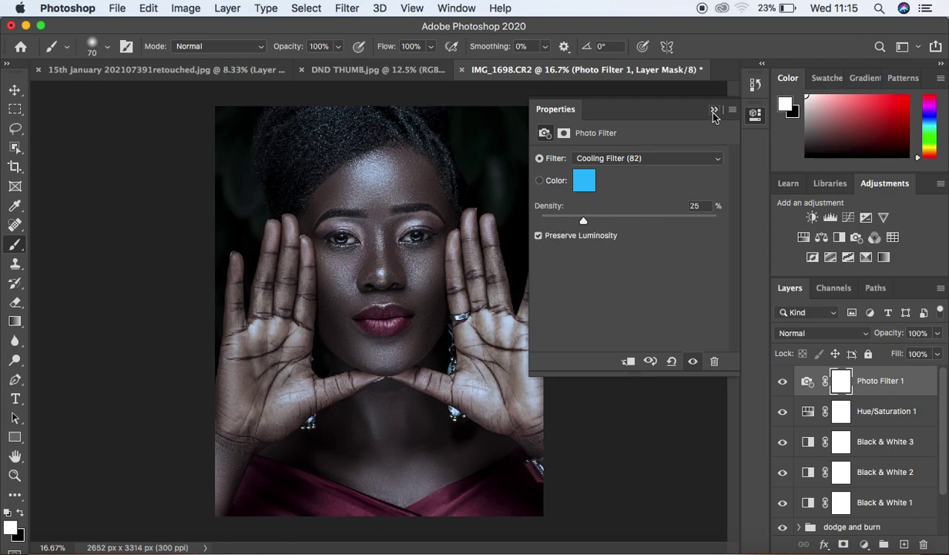
{"action": "left_click", "coordinate": [715, 111]}
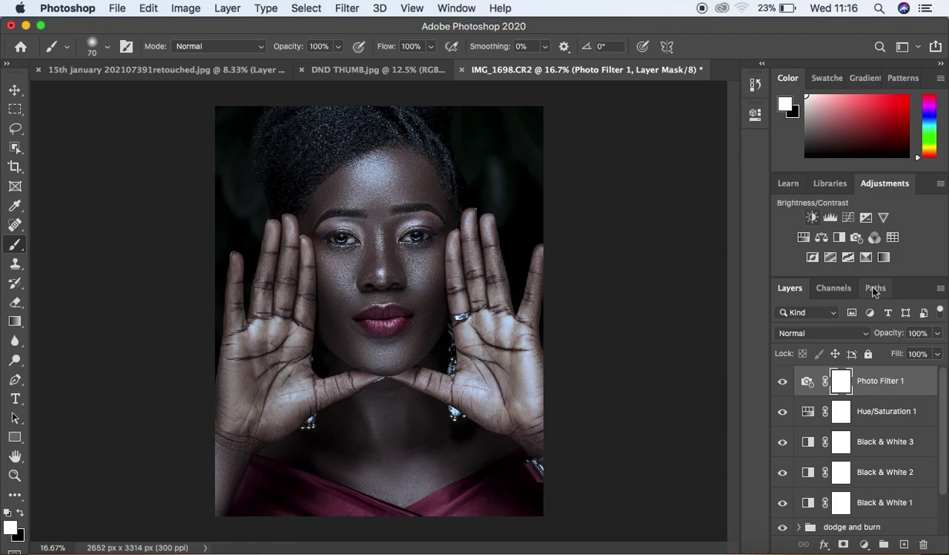
{"action": "left_click", "coordinate": [939, 335]}
{"action": "left_click", "coordinate": [885, 353]}
{"action": "left_click_drag", "start_coordinate": [885, 355], "coordinate": [887, 355]}
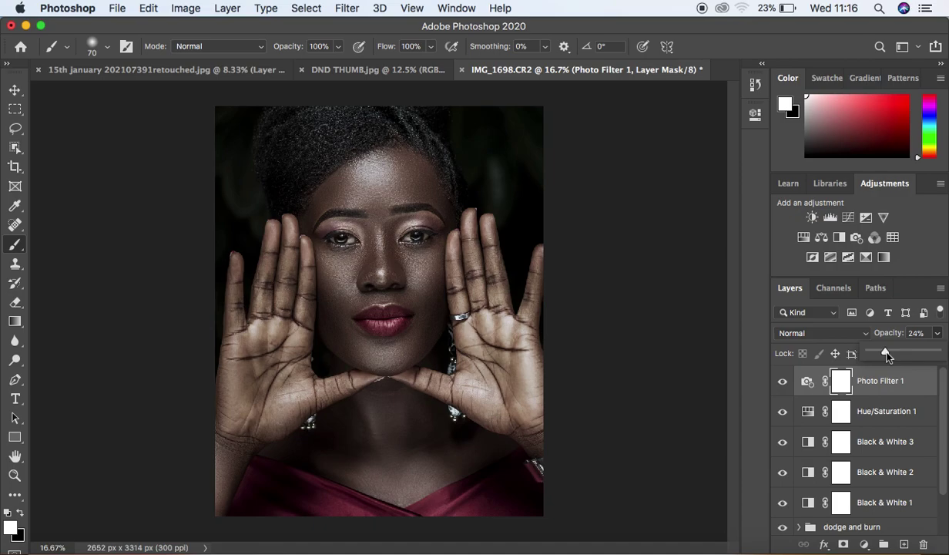
Step: Add a Color Balance adjustment layer and shift its Highlights toward blue to +6
{"action": "left_click", "coordinate": [864, 545]}
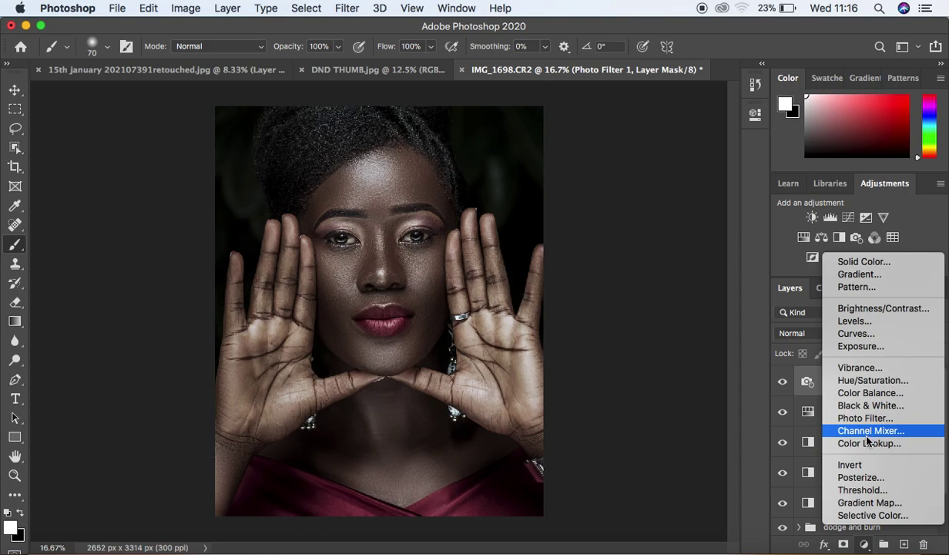
{"action": "key", "text": "Escape"}
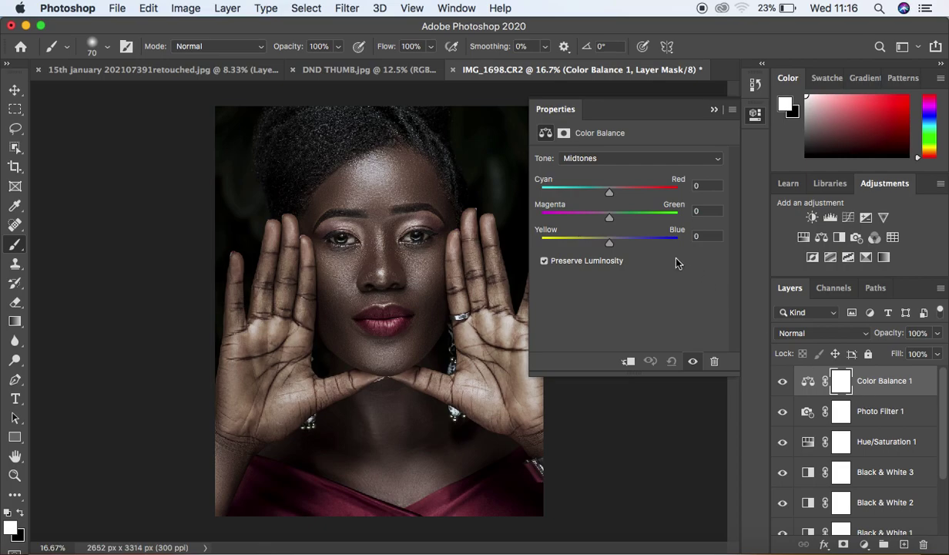
{"action": "left_click", "coordinate": [611, 161]}
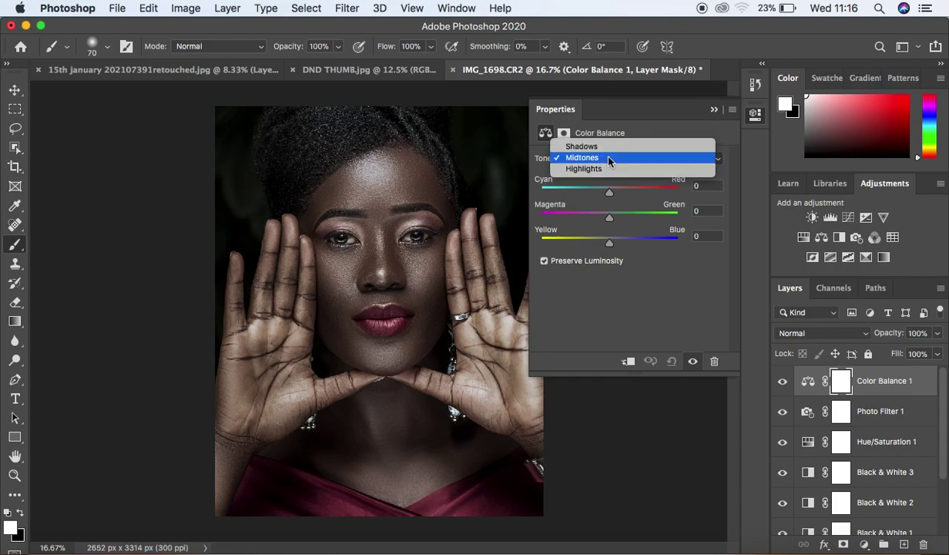
{"action": "left_click", "coordinate": [611, 169]}
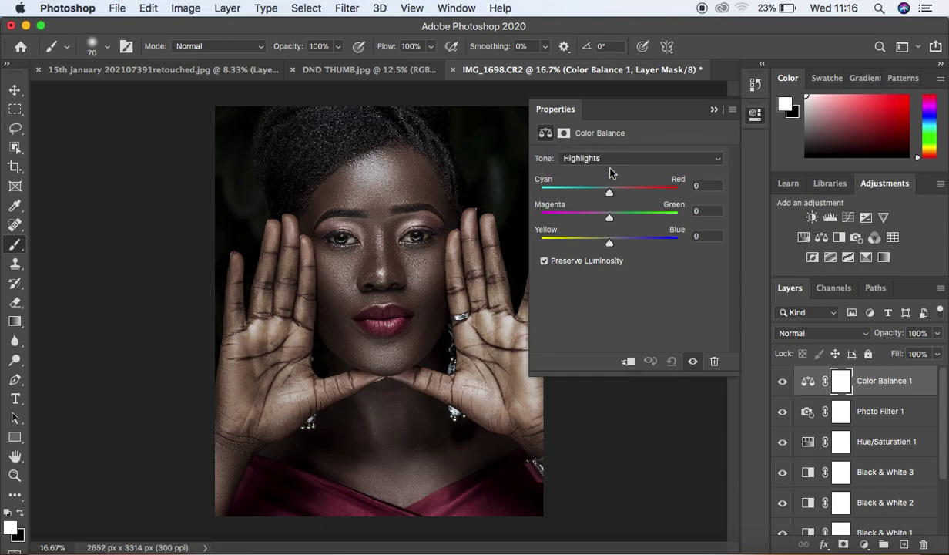
{"action": "left_click_drag", "start_coordinate": [609, 243], "coordinate": [616, 246]}
{"action": "left_click_drag", "start_coordinate": [616, 245], "coordinate": [615, 245]}
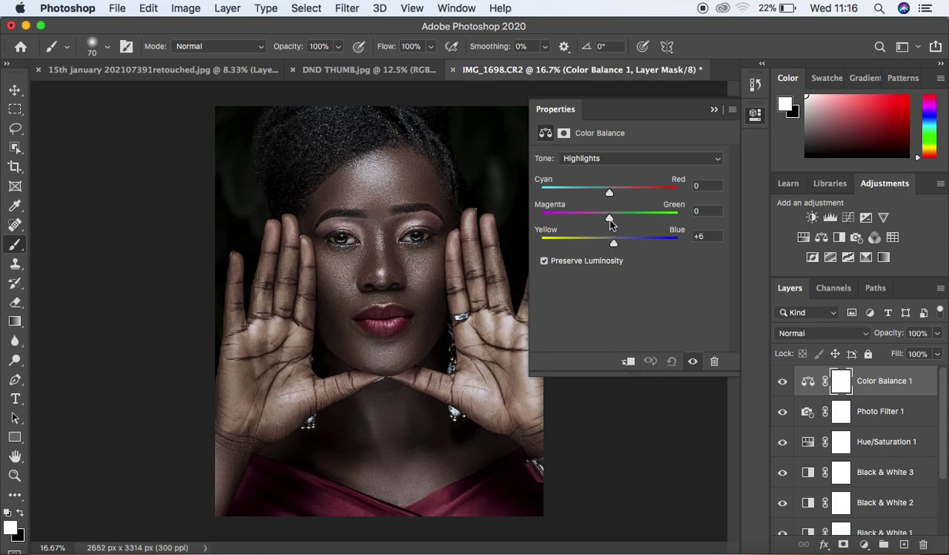
Step: Shift the Color Balance Highlights slightly toward green and close the adjustment's settings
{"action": "left_click_drag", "start_coordinate": [609, 220], "coordinate": [611, 222]}
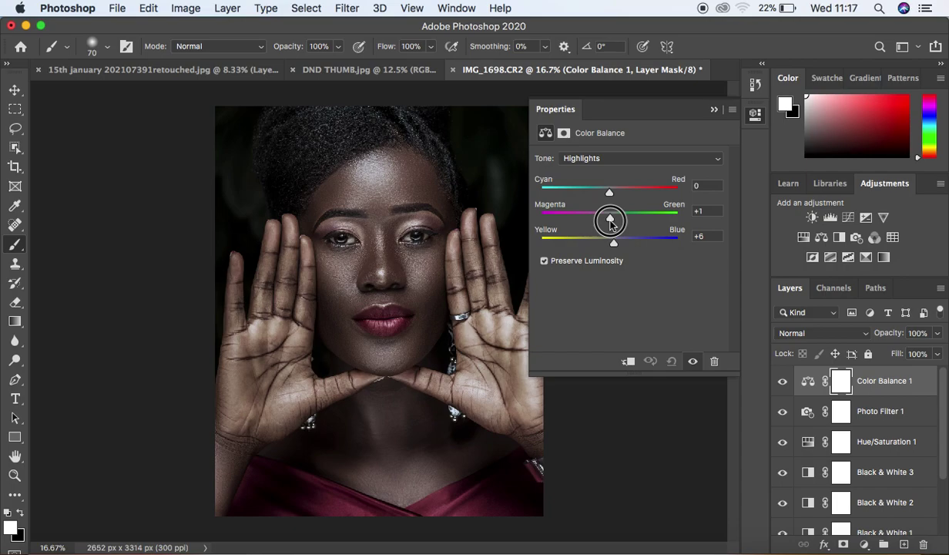
{"action": "left_click_drag", "start_coordinate": [610, 222], "coordinate": [612, 222]}
{"action": "left_click", "coordinate": [713, 113]}
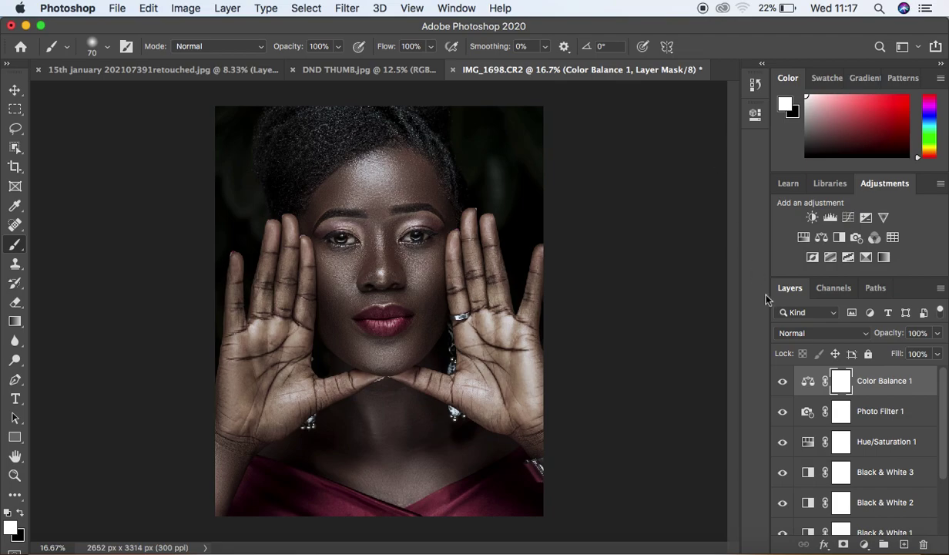
Step: Add a Curves adjustment layer and raise the midpoint of the RGB curve slightly to brighten the portrait
{"action": "left_click", "coordinate": [864, 544]}
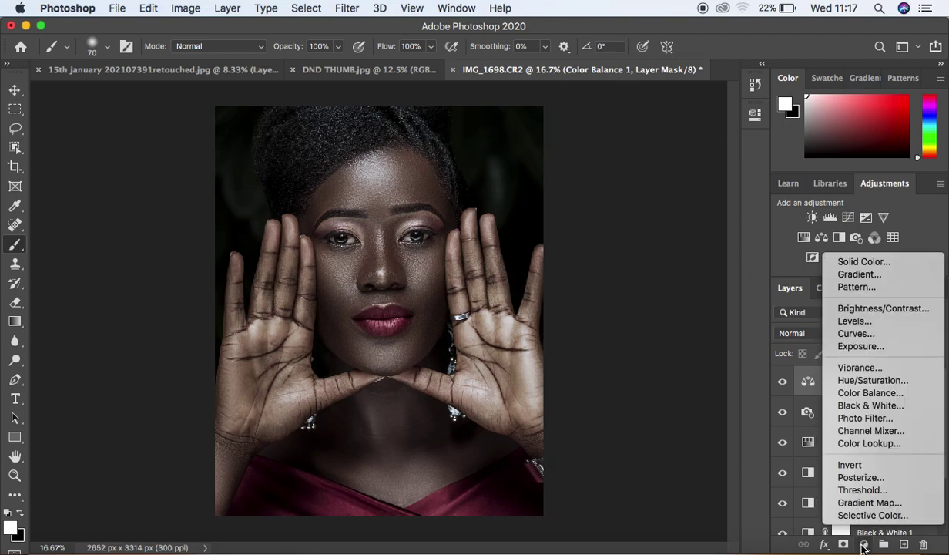
{"action": "left_click", "coordinate": [854, 334]}
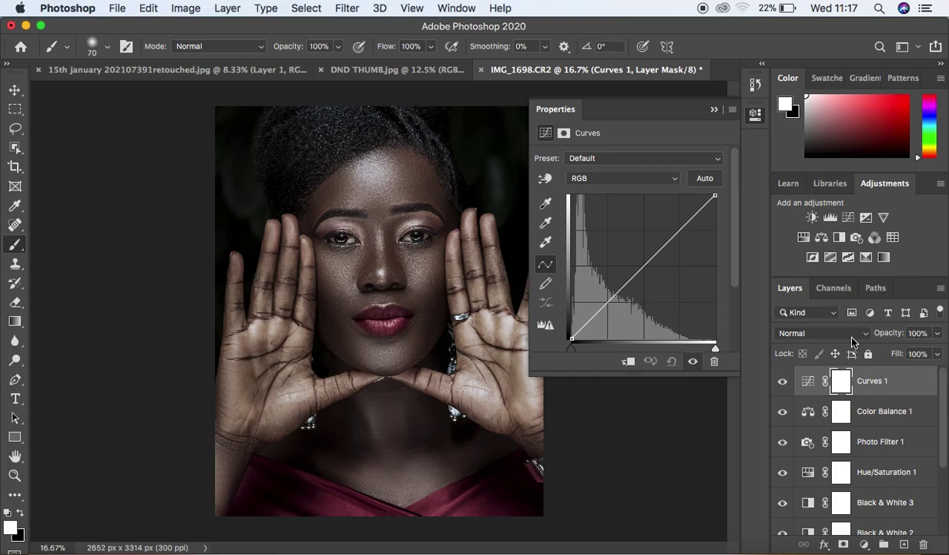
{"action": "left_click", "coordinate": [641, 267]}
{"action": "left_click_drag", "start_coordinate": [641, 266], "coordinate": [638, 263]}
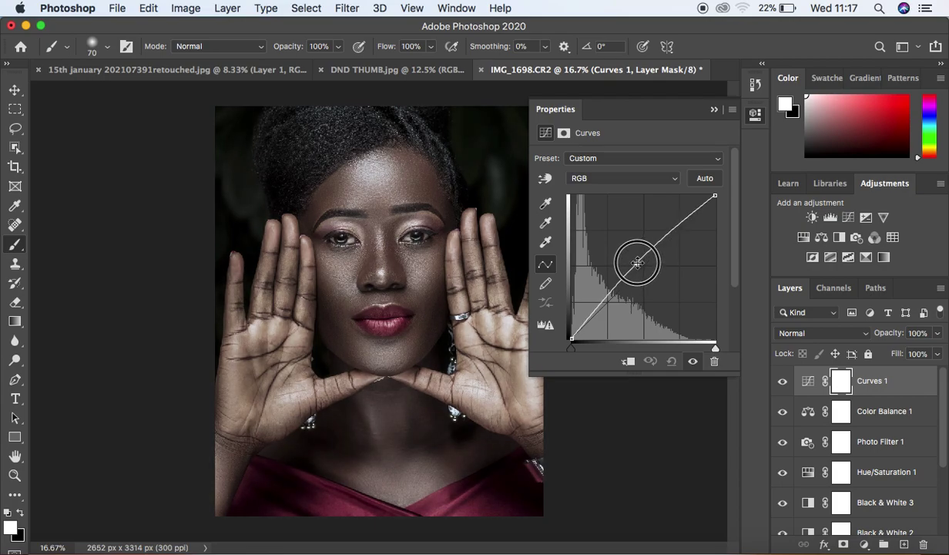
{"action": "left_click_drag", "start_coordinate": [638, 263], "coordinate": [638, 263]}
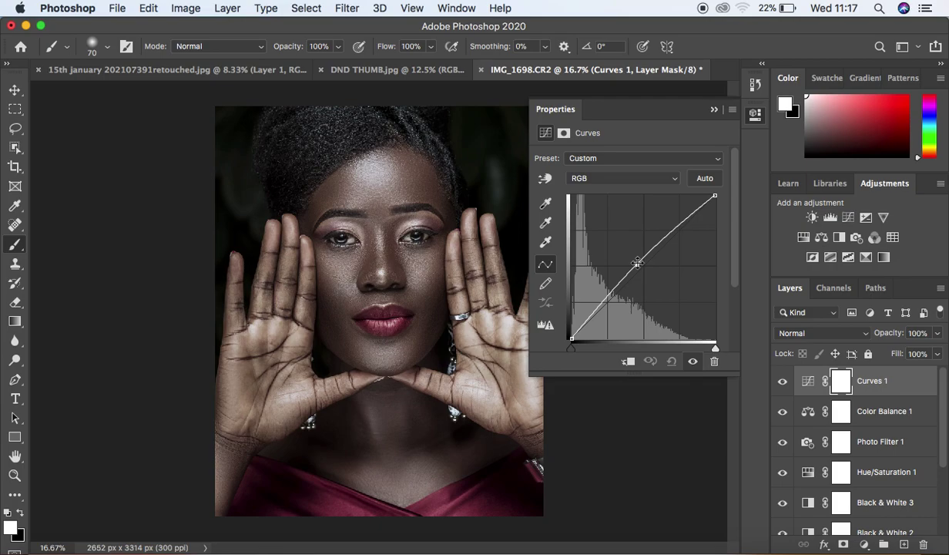
{"action": "left_click", "coordinate": [714, 110]}
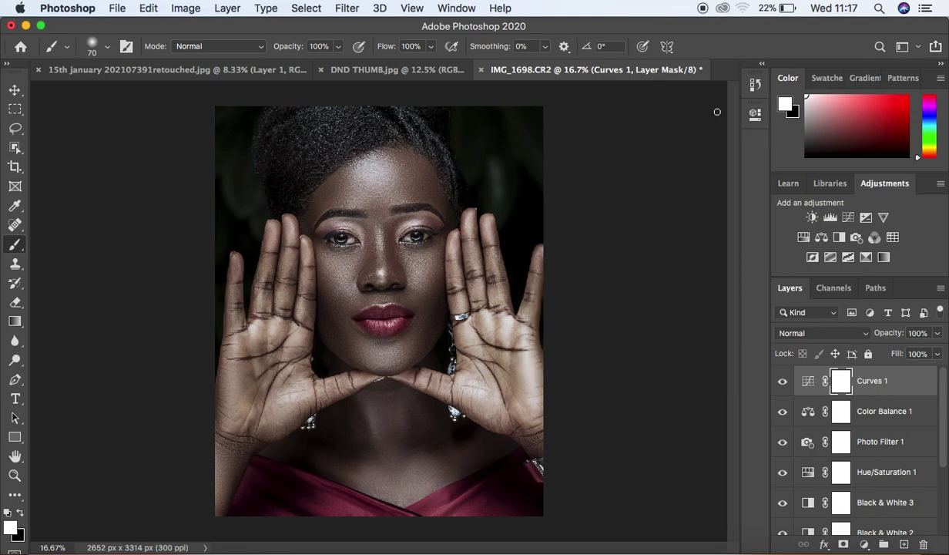
Step: Add a Selective Color adjustment layer and set the Black amount of its Blacks to +2%
{"action": "left_click", "coordinate": [863, 544]}
{"action": "left_click", "coordinate": [855, 517]}
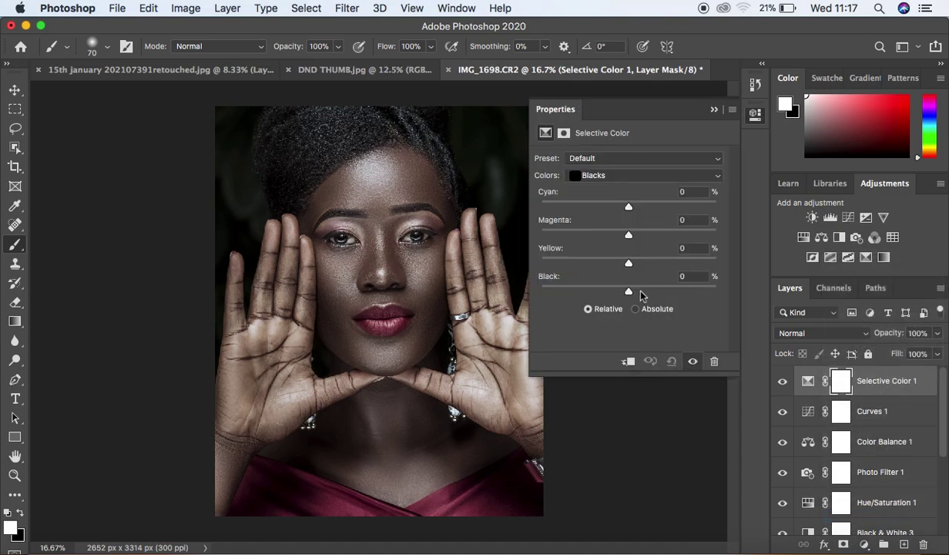
{"action": "left_click", "coordinate": [629, 293]}
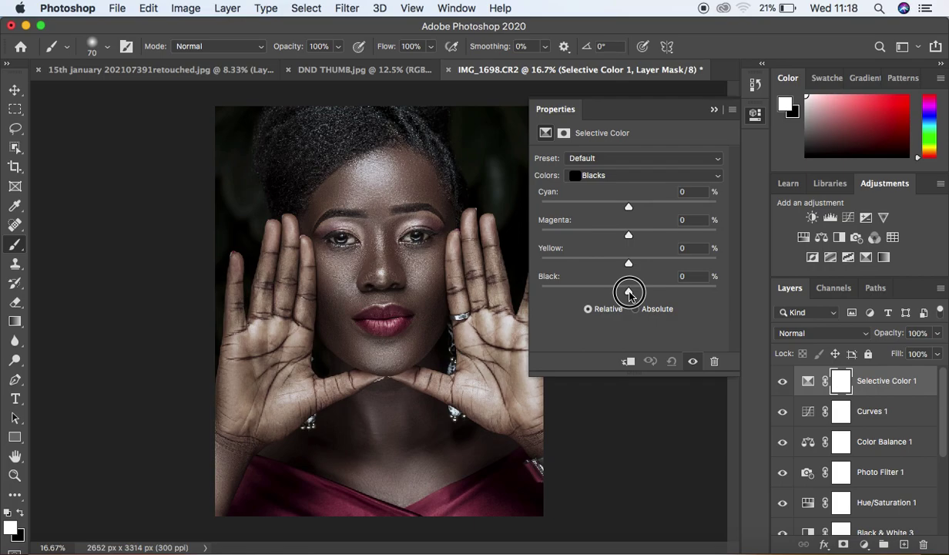
{"action": "left_click", "coordinate": [612, 177]}
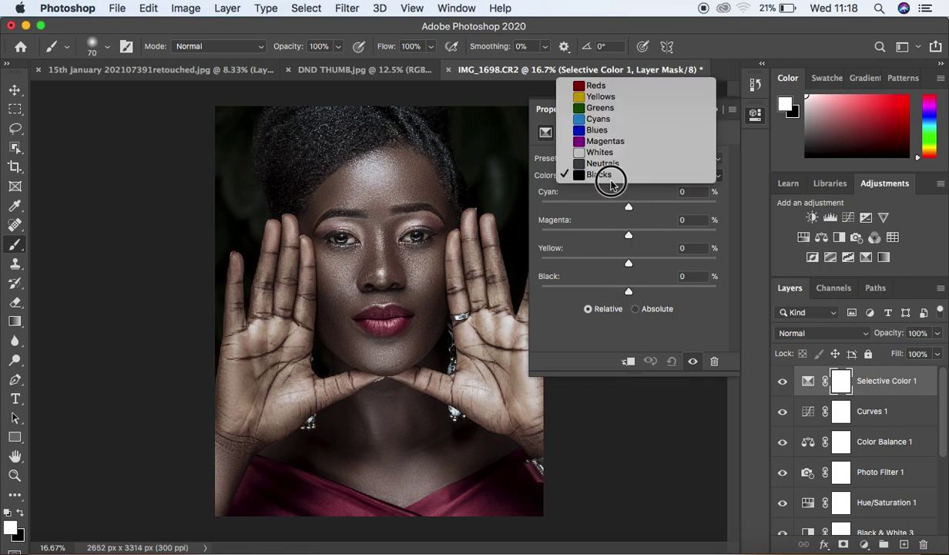
{"action": "left_click", "coordinate": [605, 176]}
{"action": "left_click_drag", "start_coordinate": [630, 293], "coordinate": [631, 298]}
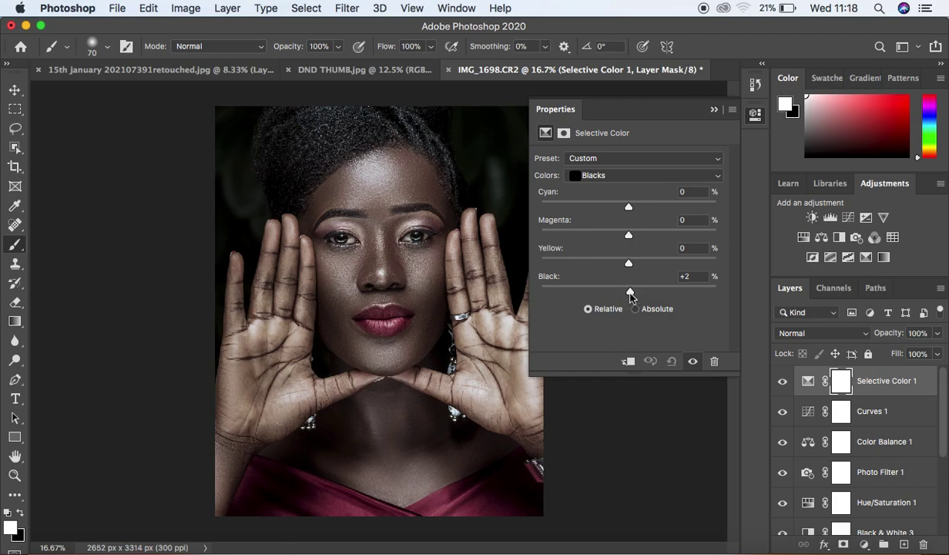
Step: Set the Magenta of the Selective Color Reds to +1%, and compare the portrait with and without the layer
{"action": "left_click", "coordinate": [617, 180]}
{"action": "left_click", "coordinate": [605, 87]}
{"action": "left_click_drag", "start_coordinate": [628, 238], "coordinate": [631, 241]}
{"action": "left_click", "coordinate": [783, 383]}
{"action": "left_click", "coordinate": [783, 385]}
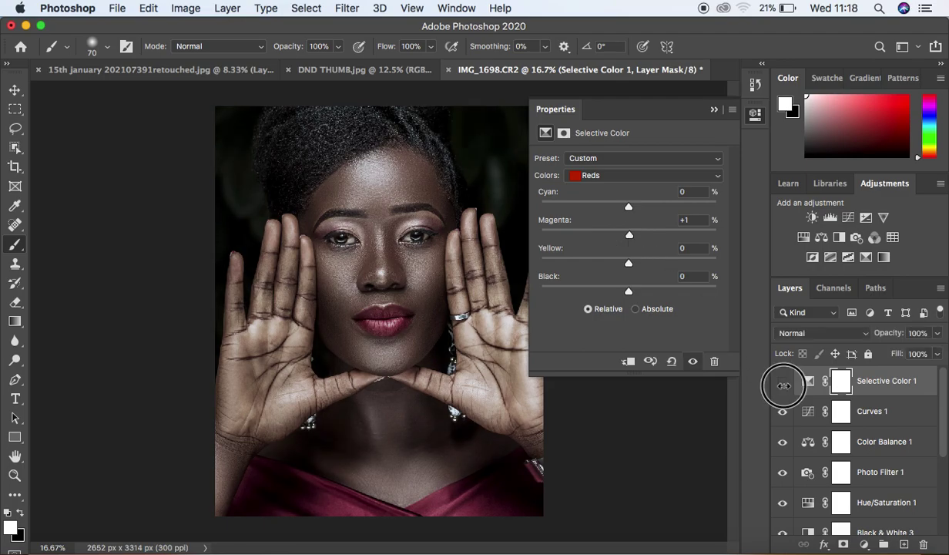
{"action": "left_click", "coordinate": [714, 111]}
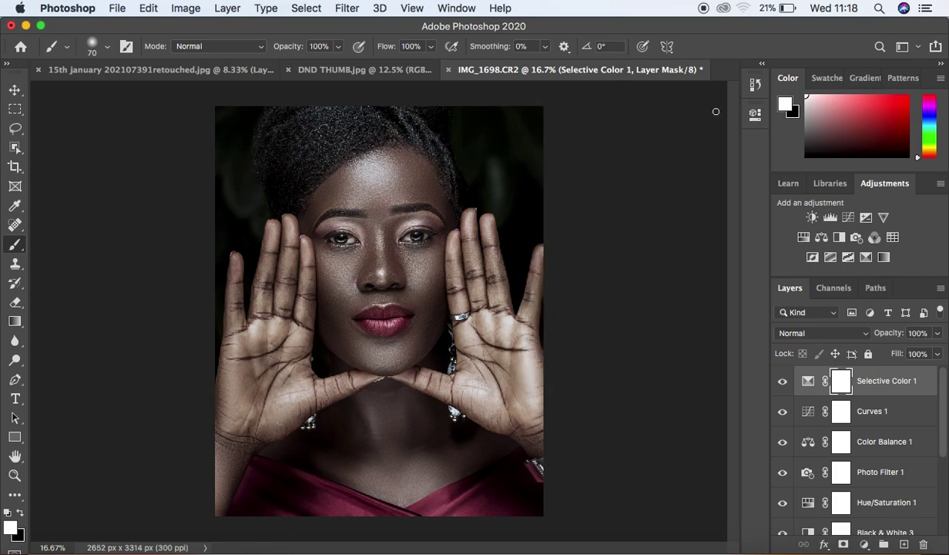
Step: Add a Brightness/Contrast adjustment layer, slightly raise its contrast and fine-tune its brightness
{"action": "left_click", "coordinate": [864, 545]}
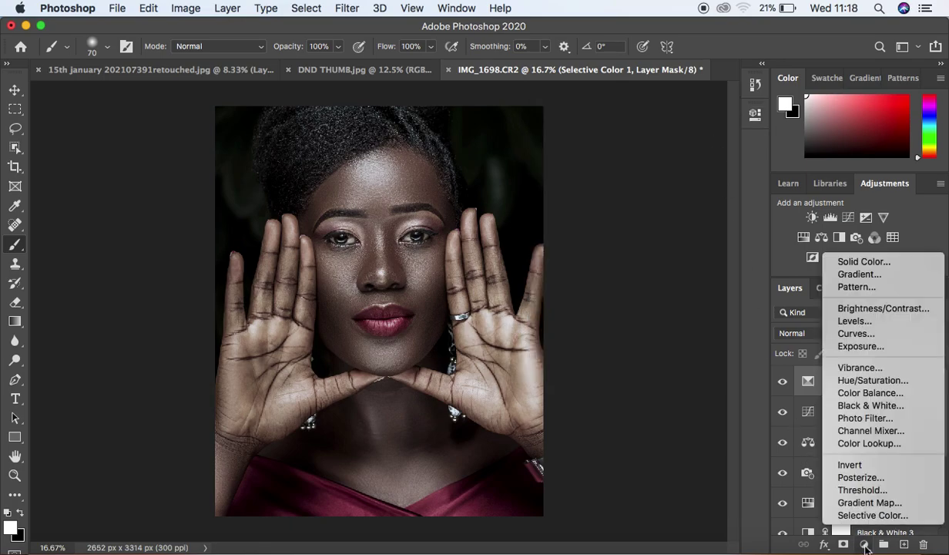
{"action": "left_click", "coordinate": [863, 309]}
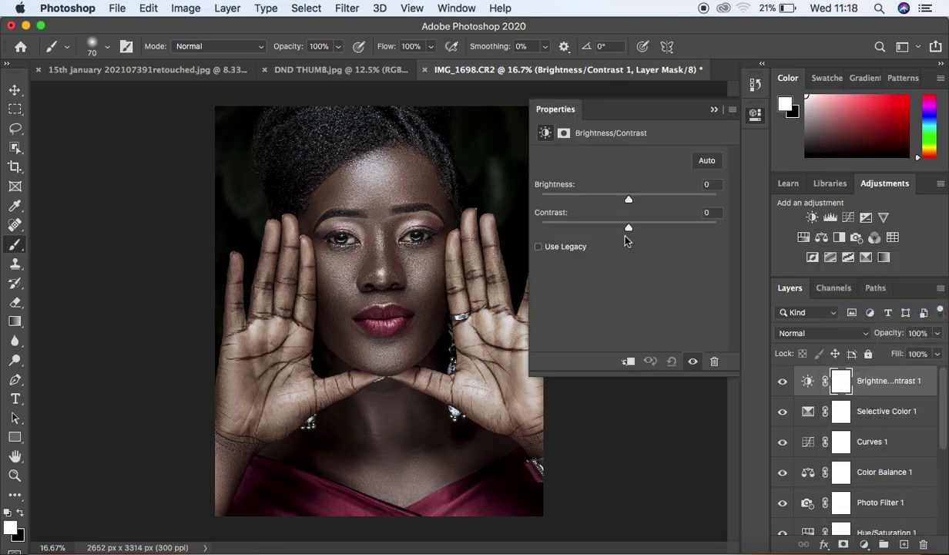
{"action": "left_click_drag", "start_coordinate": [628, 229], "coordinate": [632, 231]}
{"action": "left_click_drag", "start_coordinate": [631, 204], "coordinate": [629, 201]}
{"action": "left_click", "coordinate": [715, 111]}
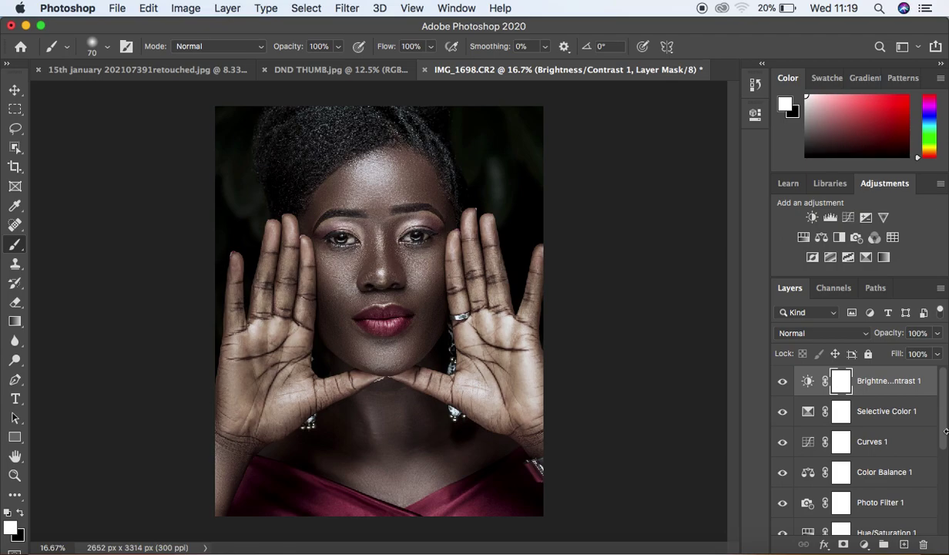
Step: In the Black & White 3 adjustment layer, set Reds to 35 and Yellows to 46
{"action": "left_click_drag", "start_coordinate": [940, 411], "coordinate": [942, 485]}
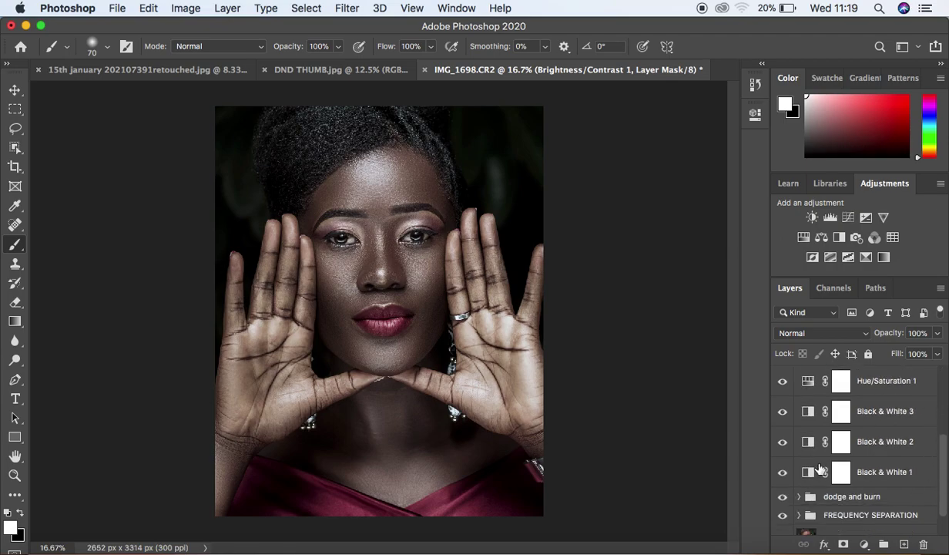
{"action": "double_click", "coordinate": [808, 413]}
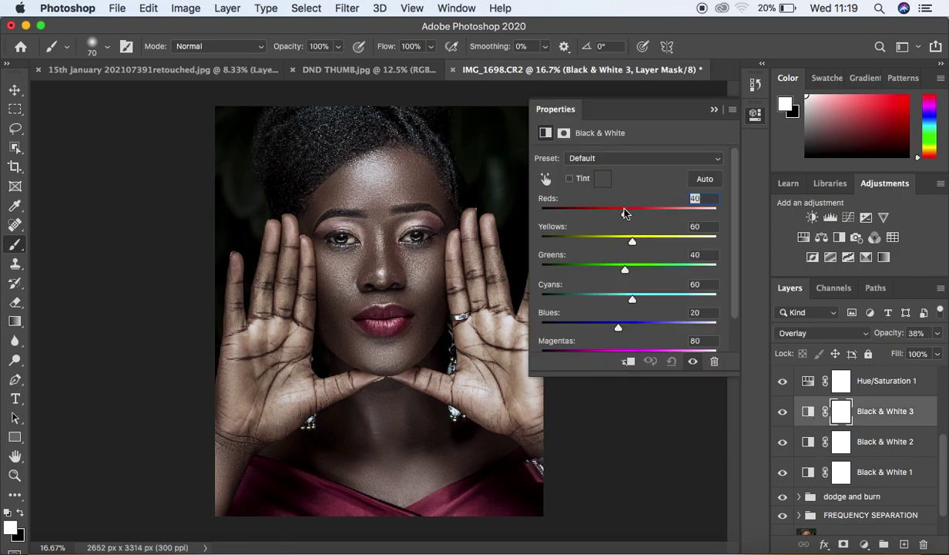
{"action": "left_click_drag", "start_coordinate": [626, 215], "coordinate": [628, 245]}
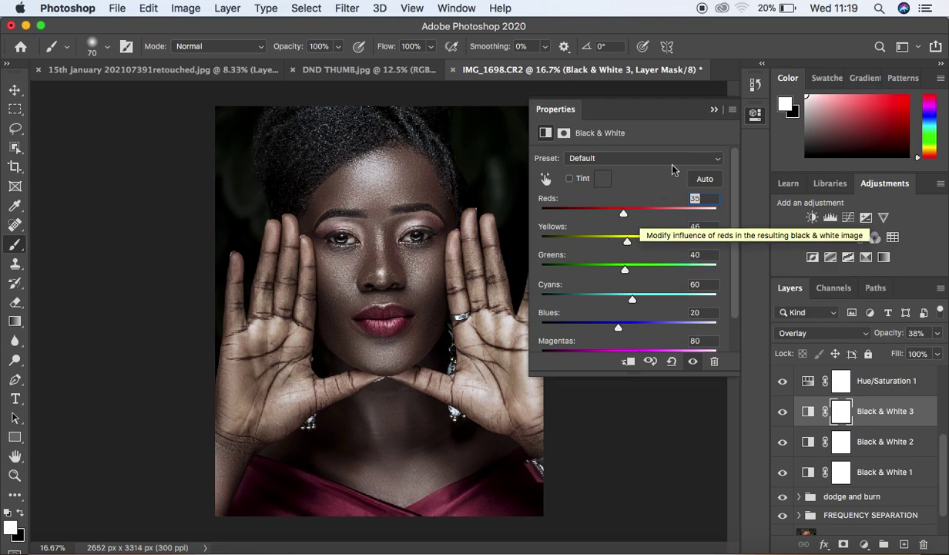
{"action": "left_click", "coordinate": [714, 111]}
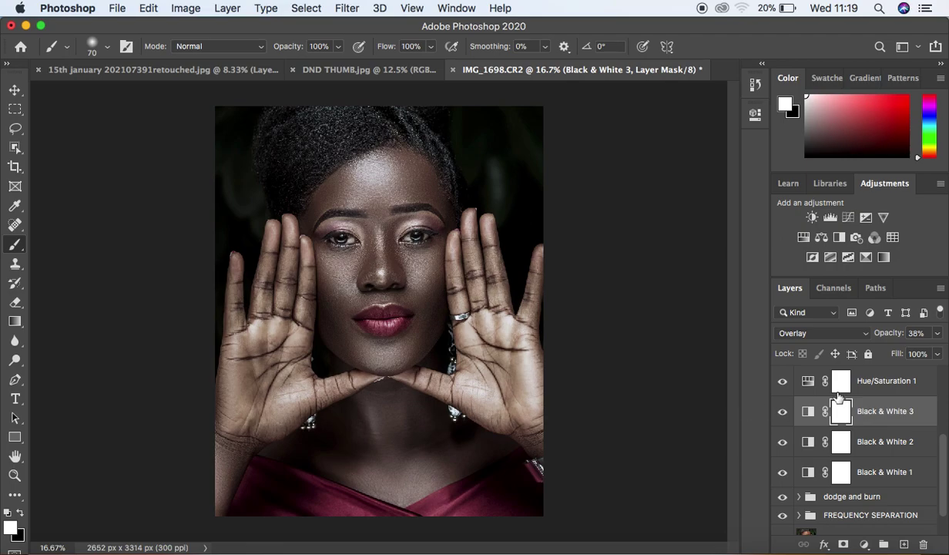
Step: In the Hue/Saturation 1 adjustment layer, set the Lightness of the Reds to +9
{"action": "double_click", "coordinate": [809, 381]}
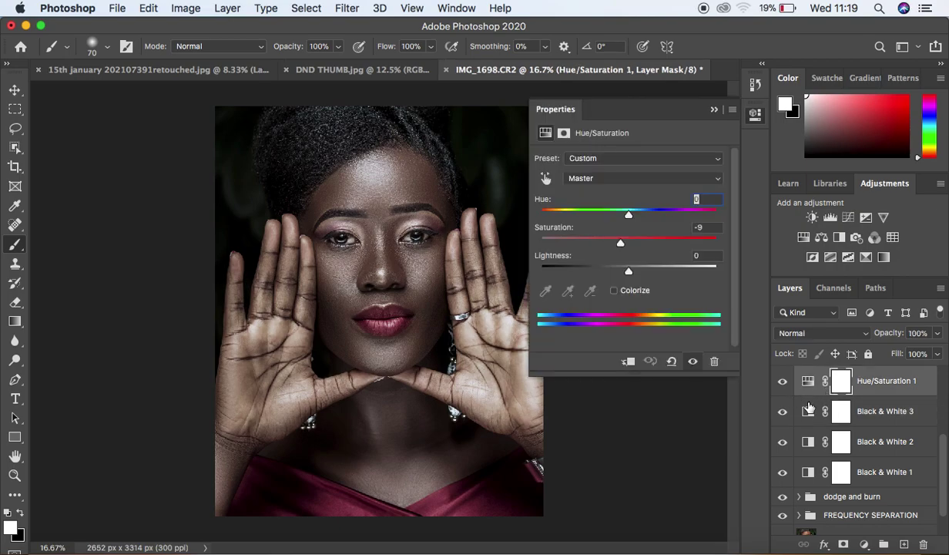
{"action": "left_click", "coordinate": [617, 180]}
{"action": "left_click", "coordinate": [616, 188]}
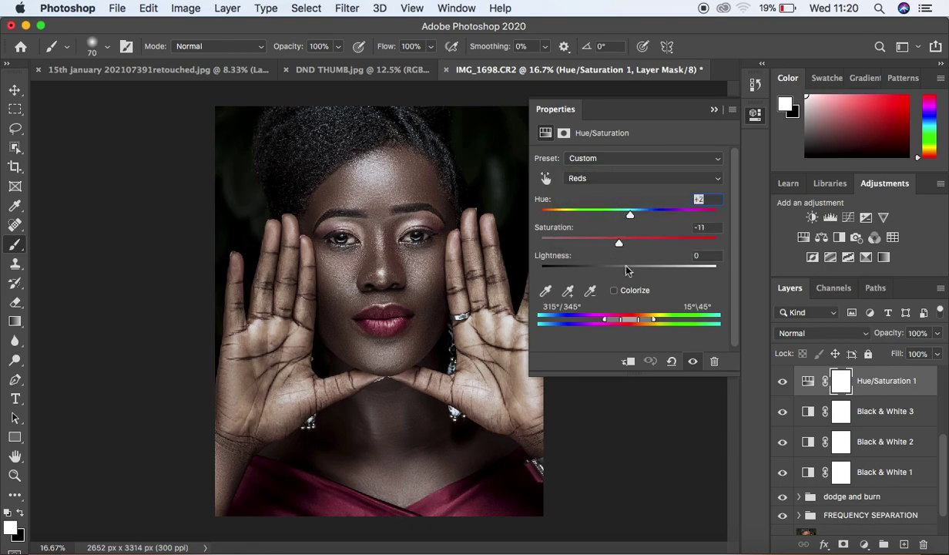
{"action": "mouse_move", "coordinate": [629, 270]}
{"action": "left_mouse_down"}
{"action": "mouse_move", "coordinate": [615, 273]}
{"action": "mouse_move", "coordinate": [637, 275]}
{"action": "left_mouse_up"}
Step: Set the Hue of the Yellows to -5 in the Hue/Saturation 1 adjustment layer
{"action": "left_click", "coordinate": [617, 181]}
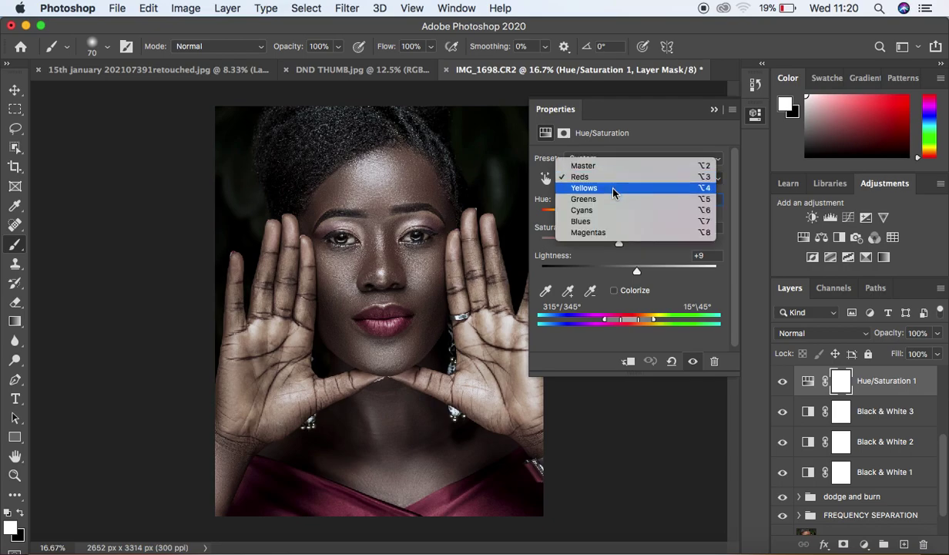
{"action": "left_click", "coordinate": [613, 188]}
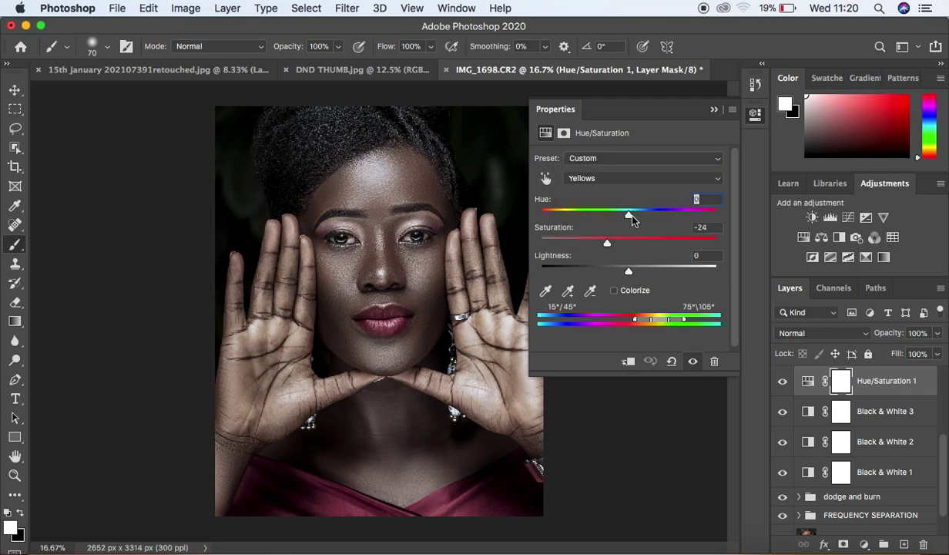
{"action": "mouse_move", "coordinate": [630, 216]}
{"action": "left_mouse_down"}
{"action": "mouse_move", "coordinate": [596, 212]}
{"action": "mouse_move", "coordinate": [625, 214]}
{"action": "left_mouse_up"}
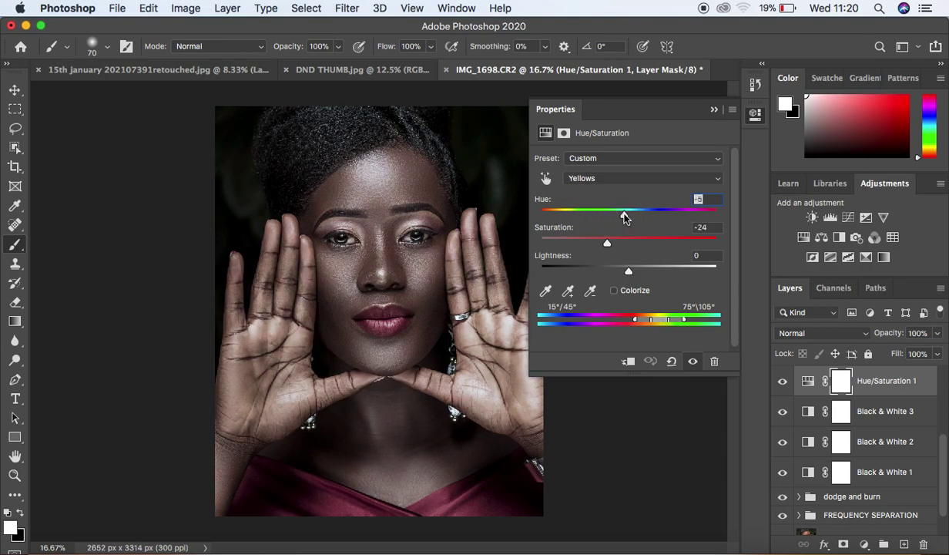
{"action": "left_click", "coordinate": [713, 111]}
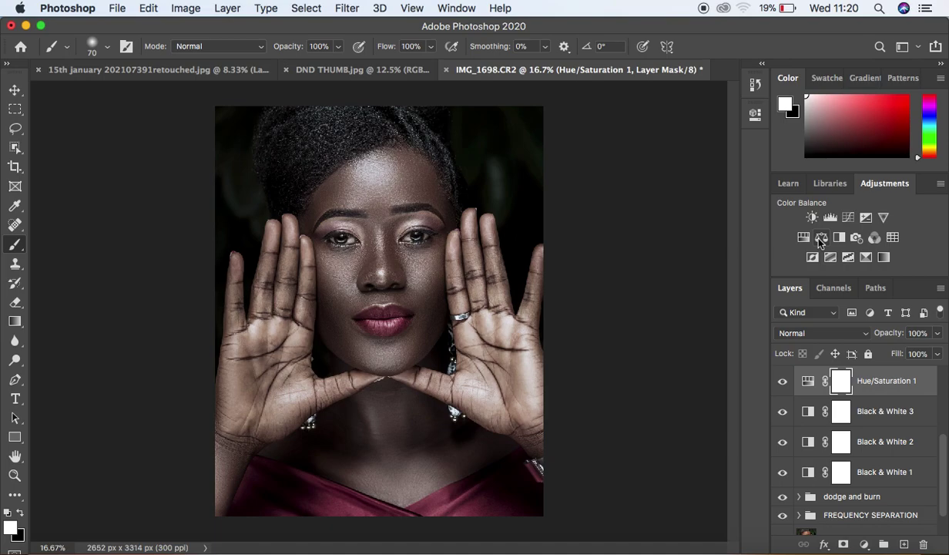
Step: Group all adjustment layers from Brightness/Contrast 1 down to Black & White 1 and name the group "color grade"
{"action": "left_click_drag", "start_coordinate": [944, 454], "coordinate": [939, 382]}
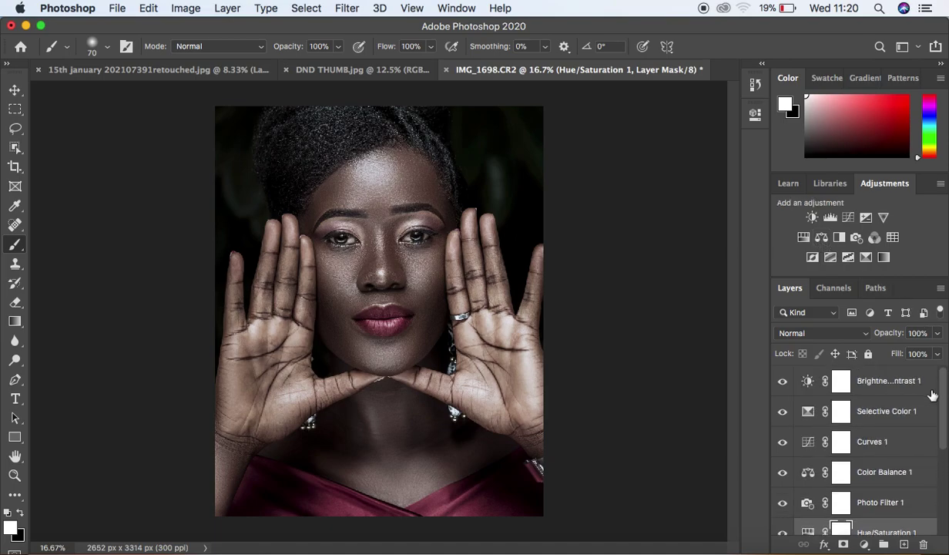
{"action": "left_click", "coordinate": [931, 390]}
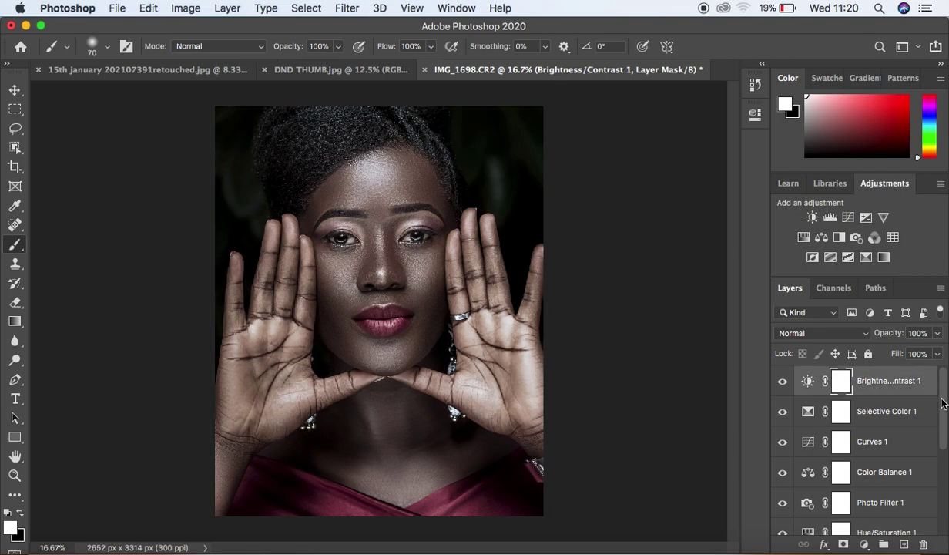
{"action": "left_click_drag", "start_coordinate": [941, 403], "coordinate": [945, 481]}
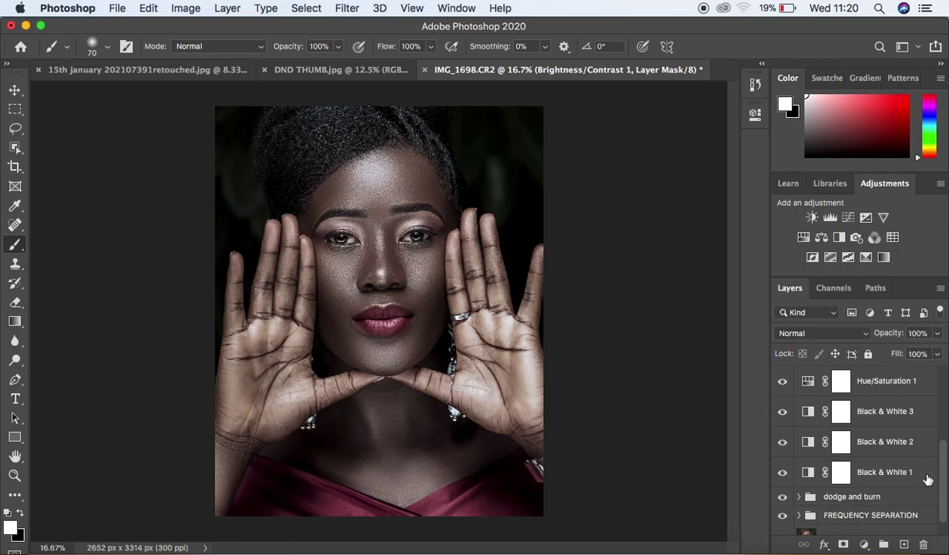
{"action": "left_click", "coordinate": [929, 479], "text": "shift"}
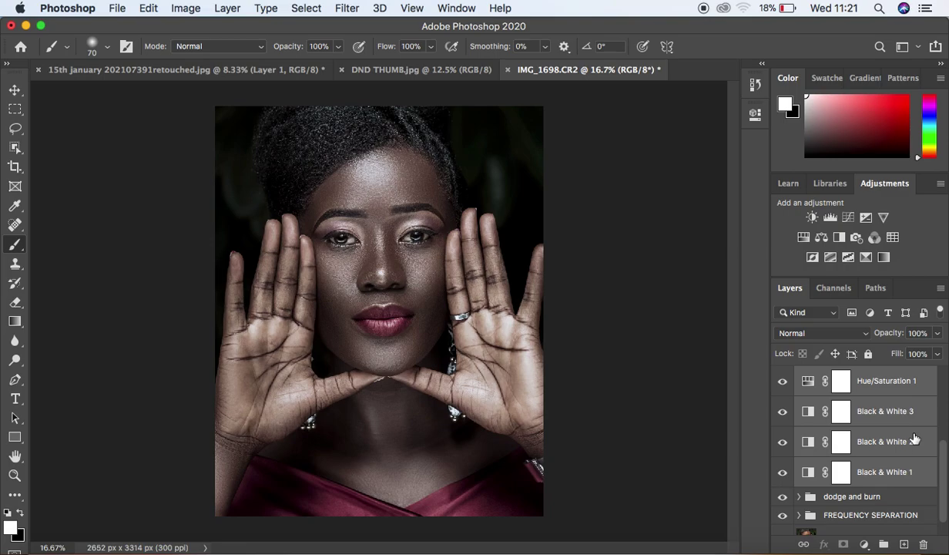
{"action": "key", "text": "super+g"}
{"action": "double_click", "coordinate": [839, 375]}
{"action": "type", "text": "co"}
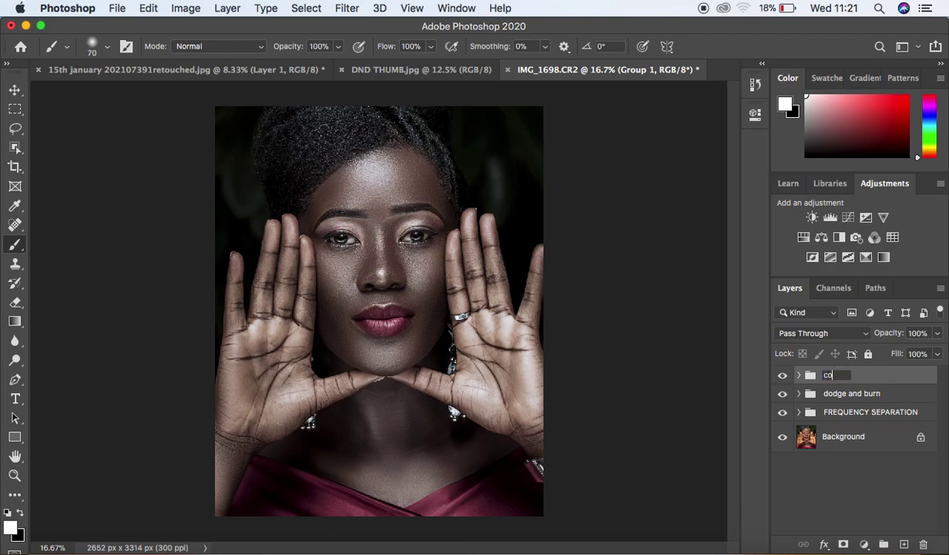
{"action": "type", "text": "lor grade"}
{"action": "key", "text": "Return"}
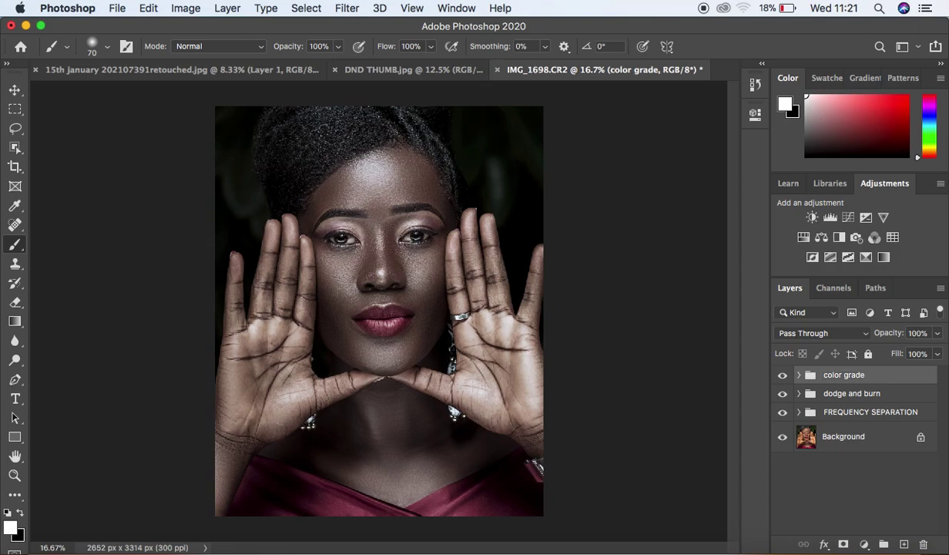
Step: Compare the portrait with and without the adjustment layers in the color grade group
{"action": "left_click", "coordinate": [783, 377]}
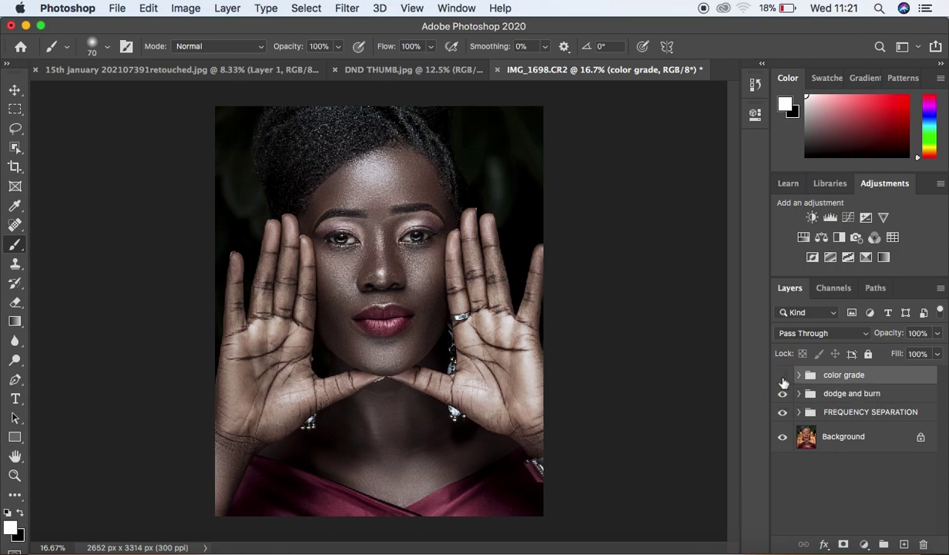
{"action": "left_click", "coordinate": [783, 376]}
{"action": "left_click", "coordinate": [783, 377]}
{"action": "left_click", "coordinate": [783, 376]}
{"action": "left_click", "coordinate": [783, 377]}
{"action": "left_click", "coordinate": [783, 377]}
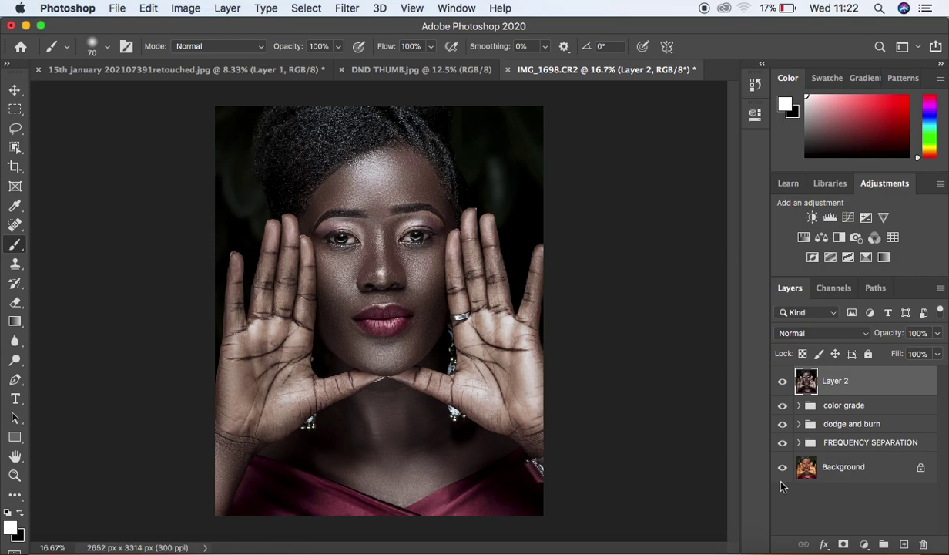
Step: Duplicate Layer 2 and raise the copy's Shadows to +27 in the Camera Raw Filter
{"action": "key", "text": "super+j"}
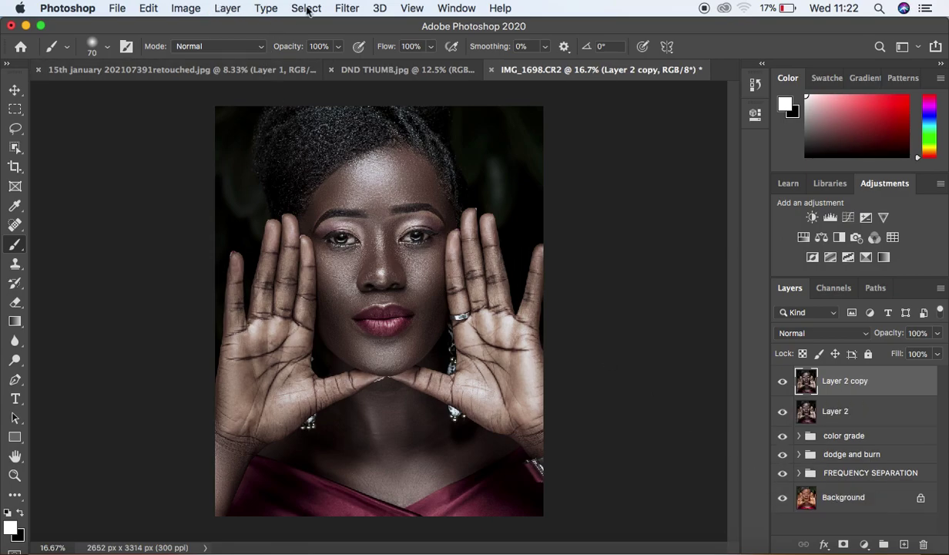
{"action": "left_click", "coordinate": [346, 9]}
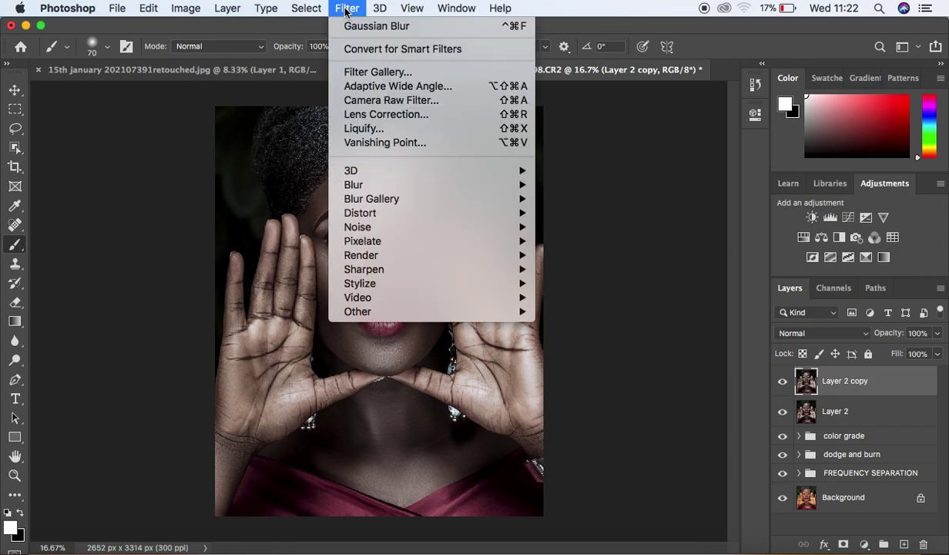
{"action": "left_click", "coordinate": [379, 101]}
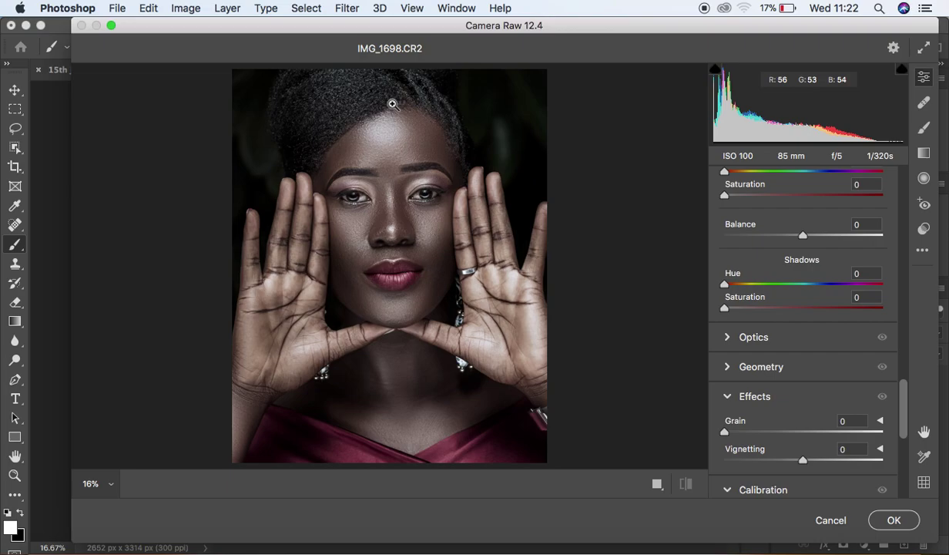
{"action": "left_click", "coordinate": [905, 394]}
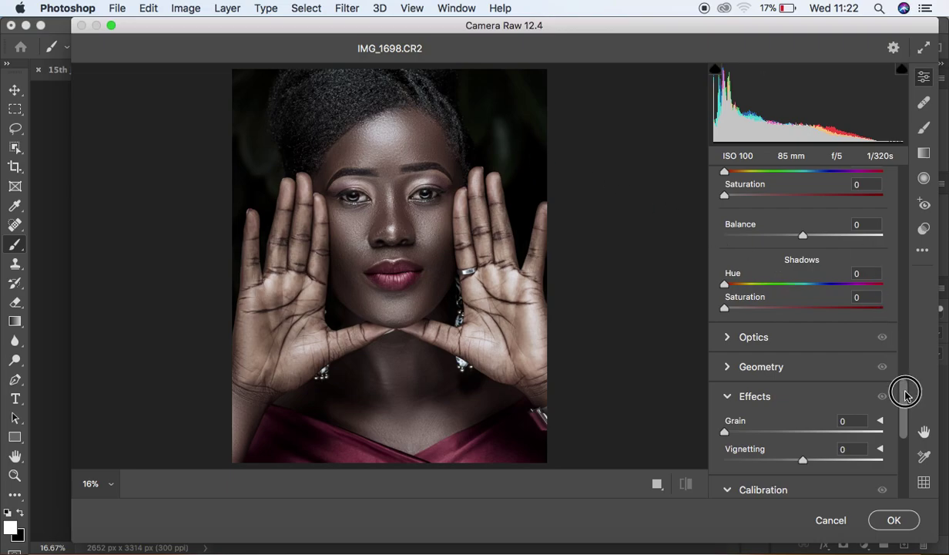
{"action": "left_click_drag", "start_coordinate": [905, 394], "coordinate": [895, 185]}
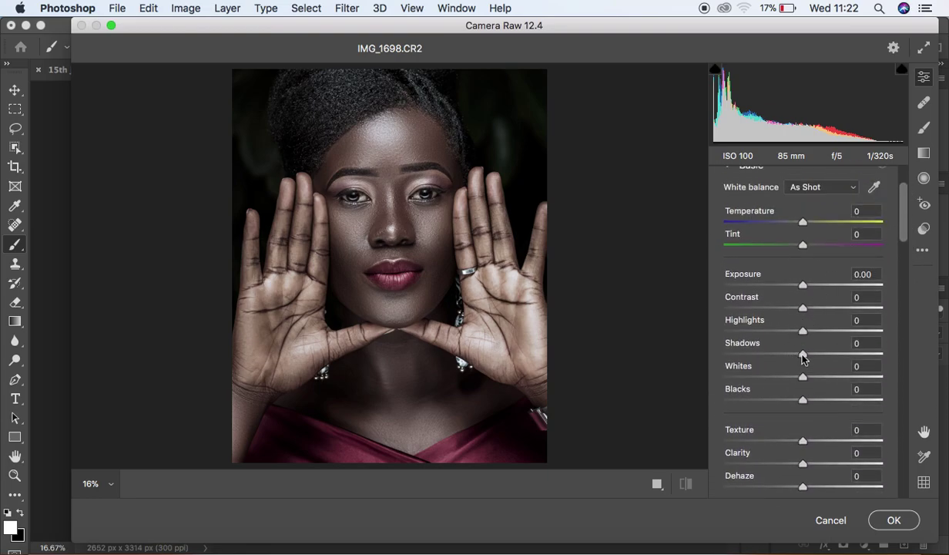
{"action": "left_click_drag", "start_coordinate": [803, 355], "coordinate": [826, 359]}
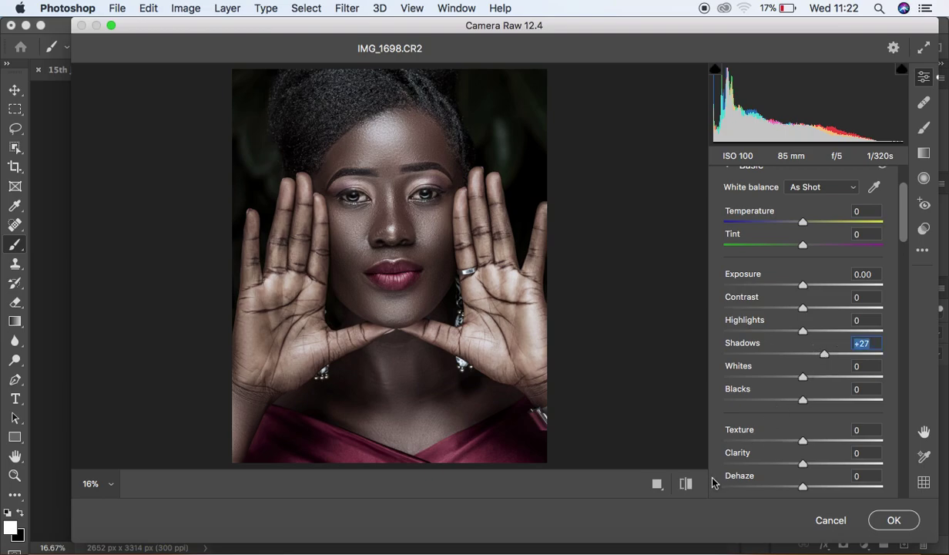
Step: Compare the portrait before and after the Shadows change, and apply the Camera Raw Filter
{"action": "left_click", "coordinate": [686, 484]}
{"action": "left_click", "coordinate": [686, 483]}
{"action": "left_click", "coordinate": [686, 484]}
{"action": "left_click", "coordinate": [686, 484]}
{"action": "left_click", "coordinate": [686, 484]}
{"action": "left_click", "coordinate": [686, 484]}
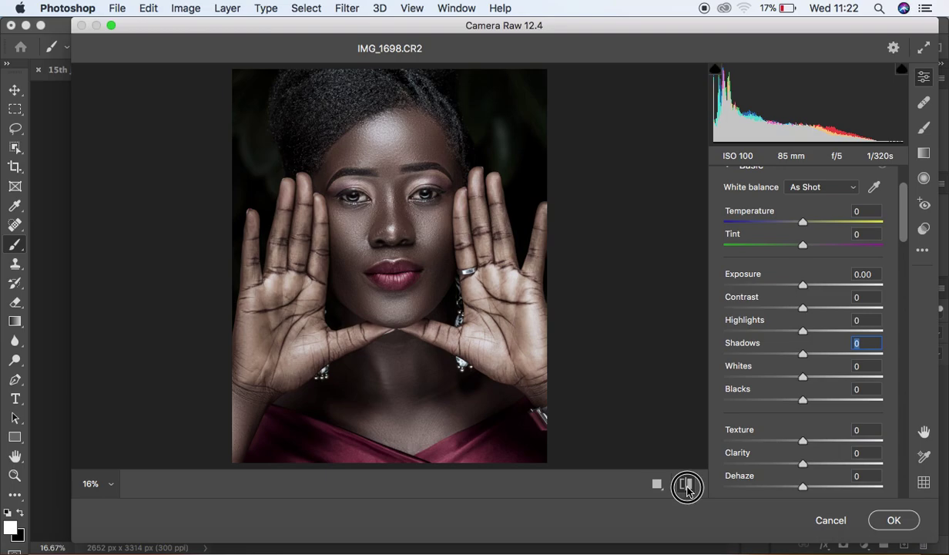
{"action": "left_click", "coordinate": [686, 484]}
{"action": "left_click", "coordinate": [686, 484]}
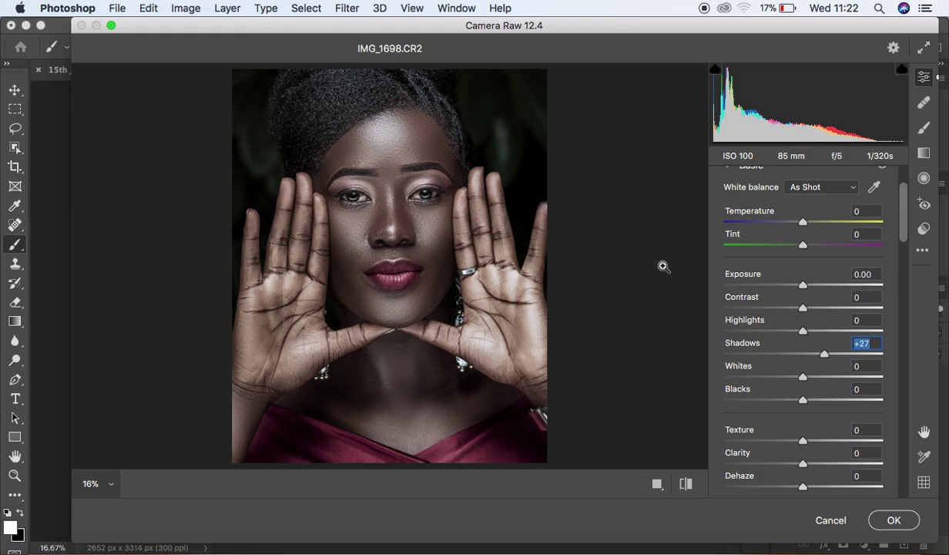
{"action": "left_click", "coordinate": [894, 521]}
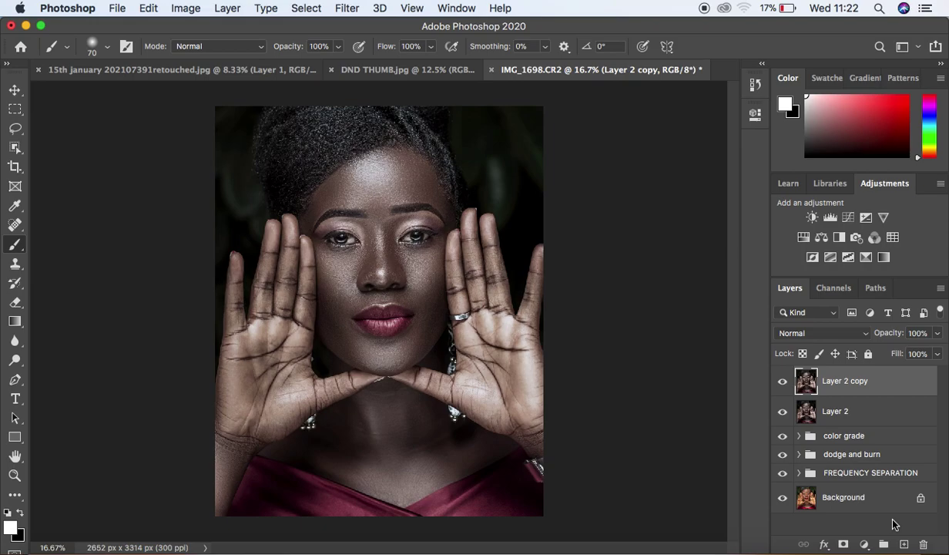
Step: Compare the portrait with and without the Camera Raw edit on Layer 2 copy
{"action": "left_click", "coordinate": [784, 383]}
{"action": "left_click", "coordinate": [784, 382]}
{"action": "left_click", "coordinate": [784, 382]}
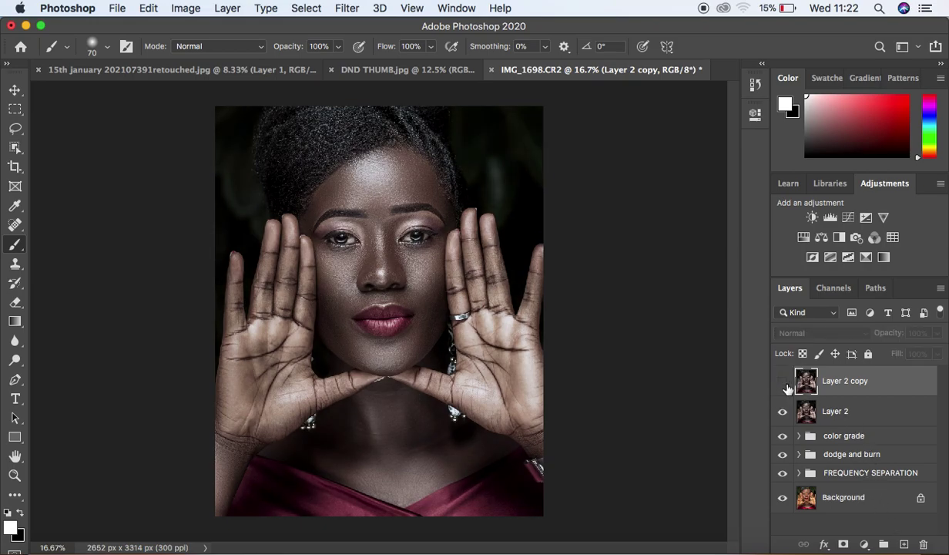
{"action": "left_click", "coordinate": [783, 383]}
{"action": "left_click", "coordinate": [784, 382]}
{"action": "left_click", "coordinate": [784, 382]}
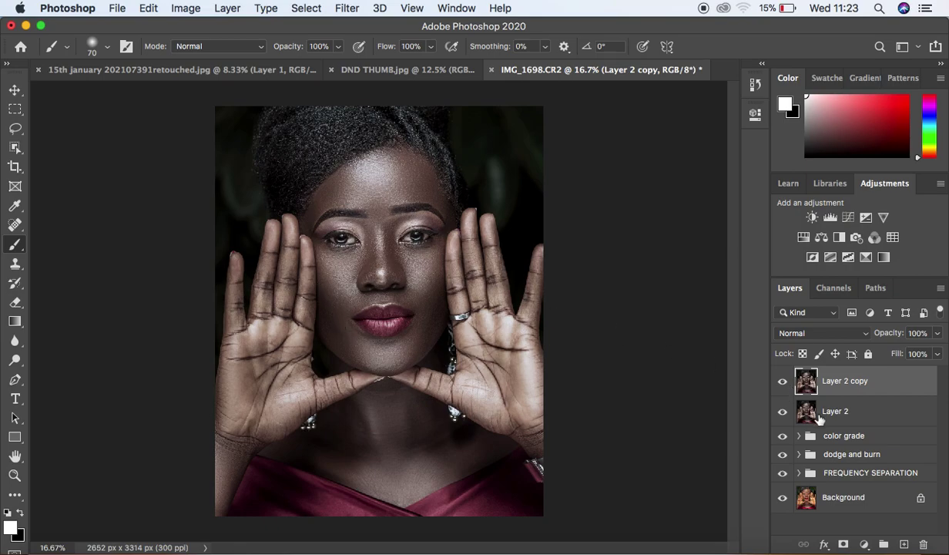
Step: Group Layer 2 copy, Layer 2 and the color grade group together, and name the new group "COLOR GRADE"
{"action": "left_click", "coordinate": [895, 440], "text": "shift"}
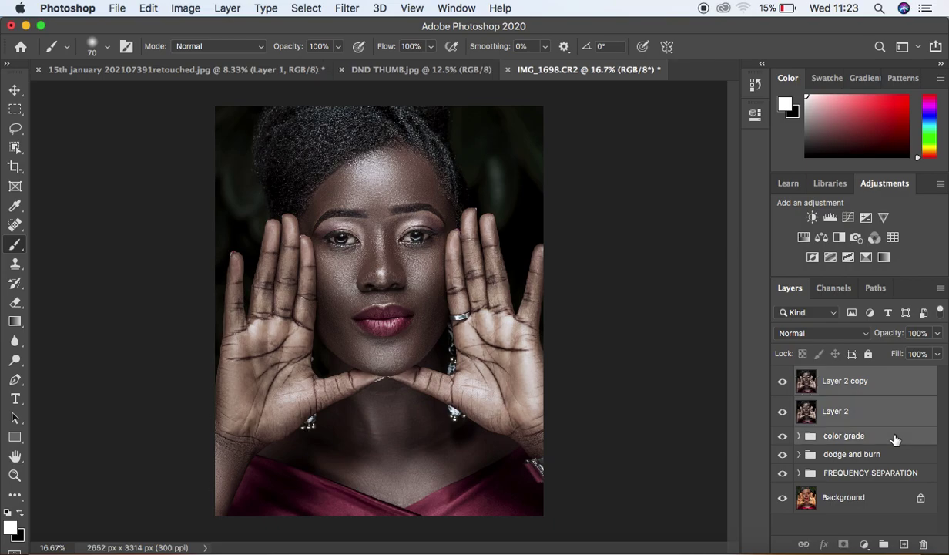
{"action": "key", "text": "super+g"}
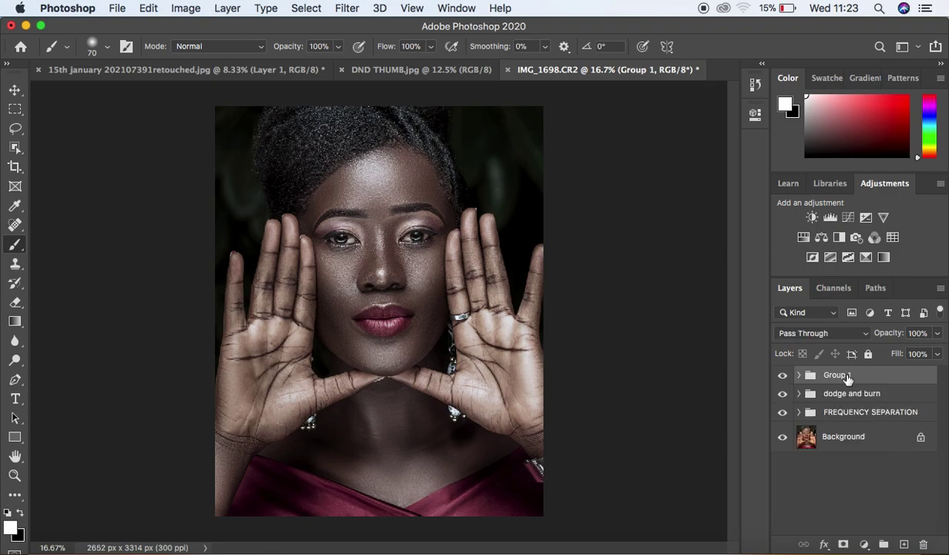
{"action": "double_click", "coordinate": [843, 377]}
{"action": "type", "text": "COLOR GRADE"}
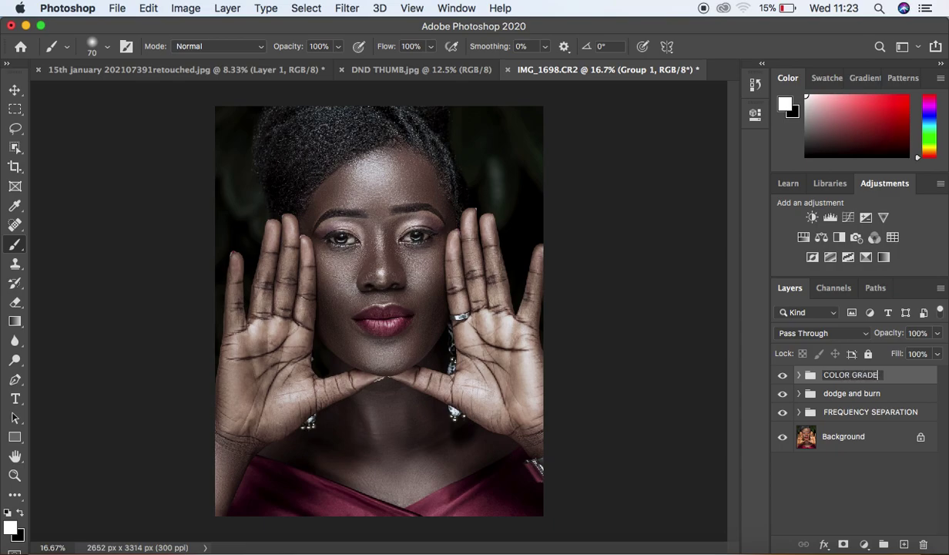
{"action": "key", "text": "Return"}
Step: Compare the portrait with and without the complete outer COLOR GRADE group
{"action": "left_click", "coordinate": [783, 376]}
{"action": "left_click", "coordinate": [783, 377]}
{"action": "left_click", "coordinate": [783, 376]}
{"action": "left_click", "coordinate": [783, 376]}
{"action": "left_click", "coordinate": [783, 376]}
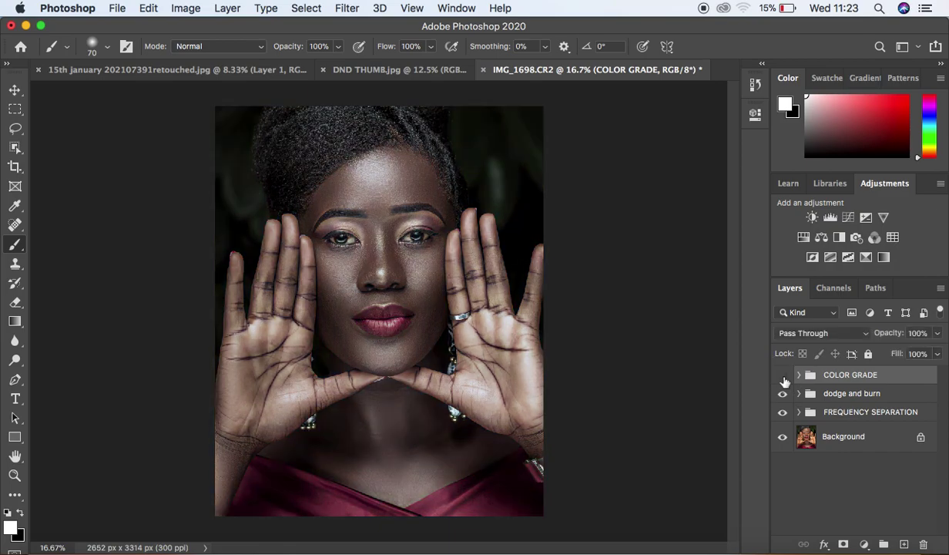
{"action": "left_click", "coordinate": [783, 376]}
{"action": "left_click", "coordinate": [783, 376]}
{"action": "left_click", "coordinate": [783, 376]}
{"action": "left_click", "coordinate": [783, 376]}
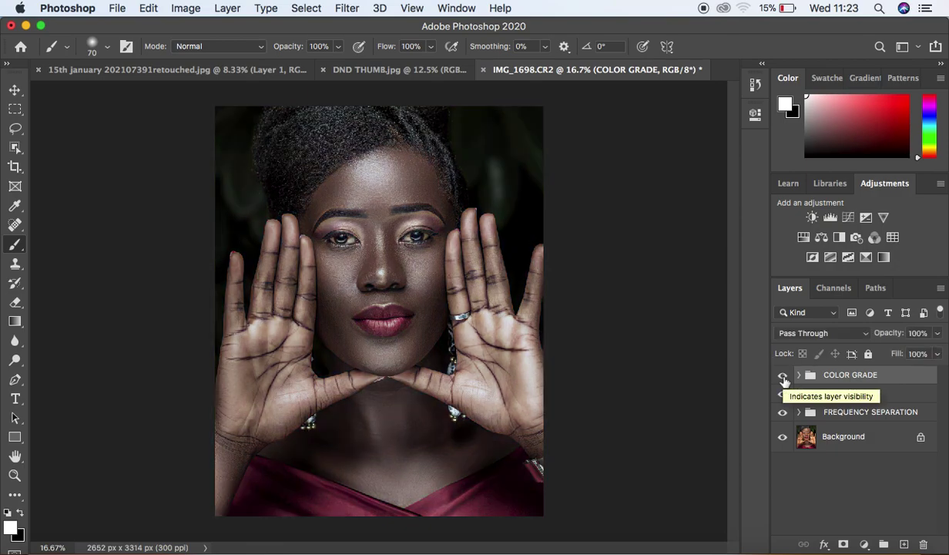